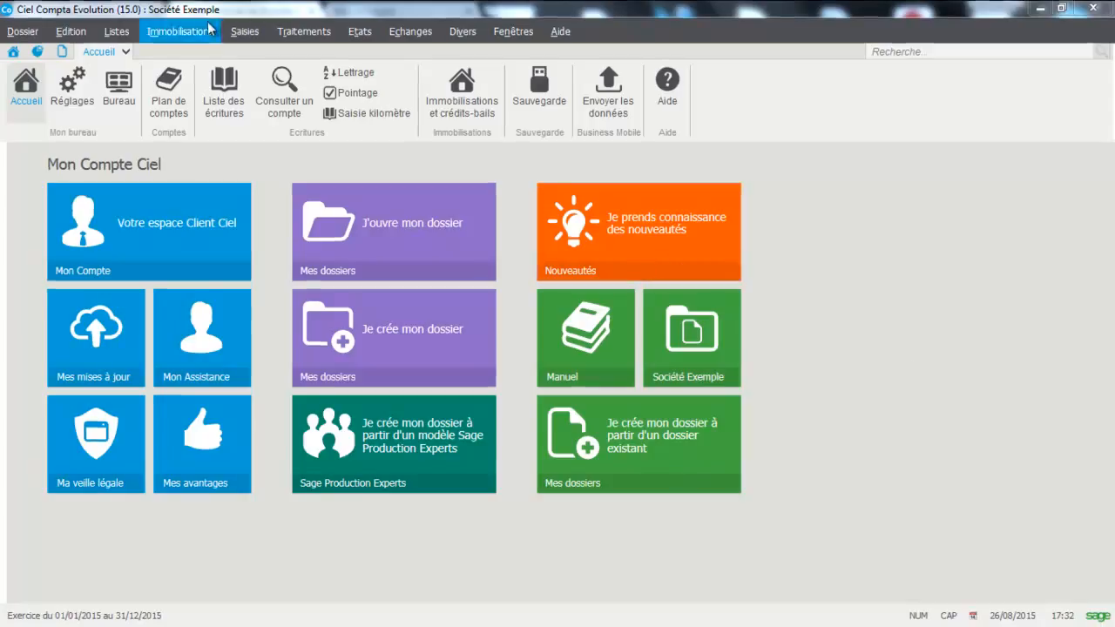
Open a standard accounting entry (Saisie standard) and set its journal to HA (Achats).
left_click(244, 31)
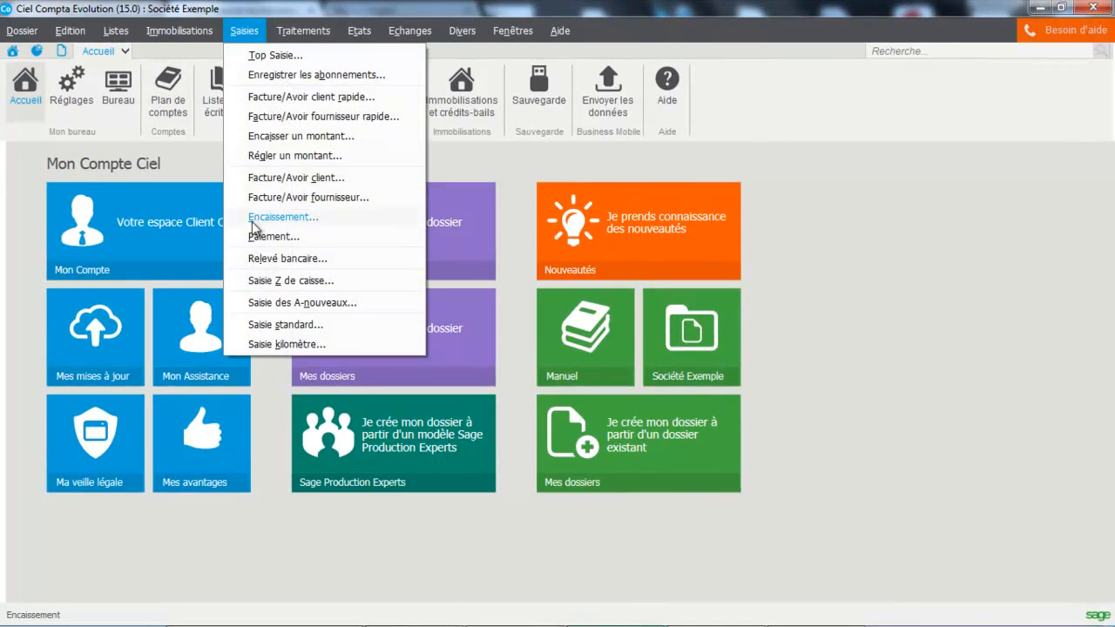
left_click(266, 325)
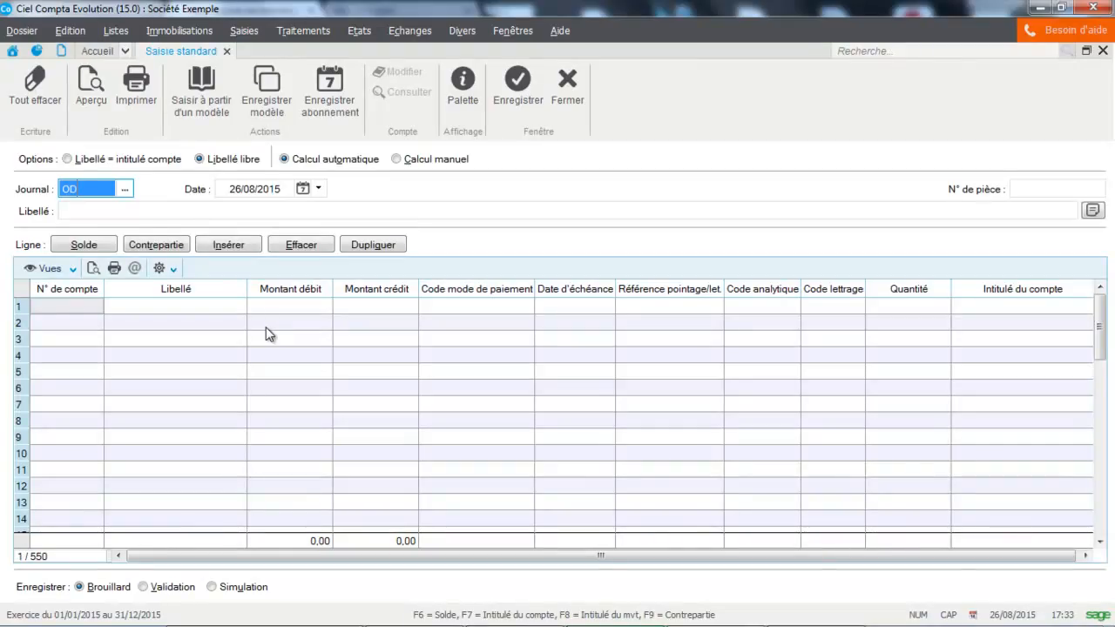
left_click(125, 189)
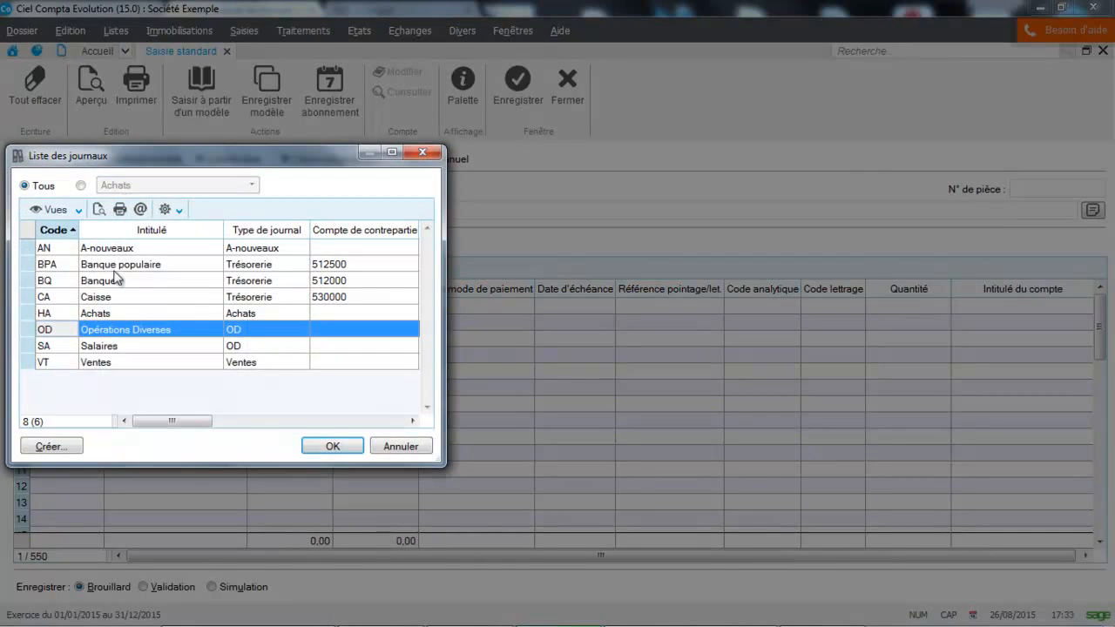
double_click(105, 314)
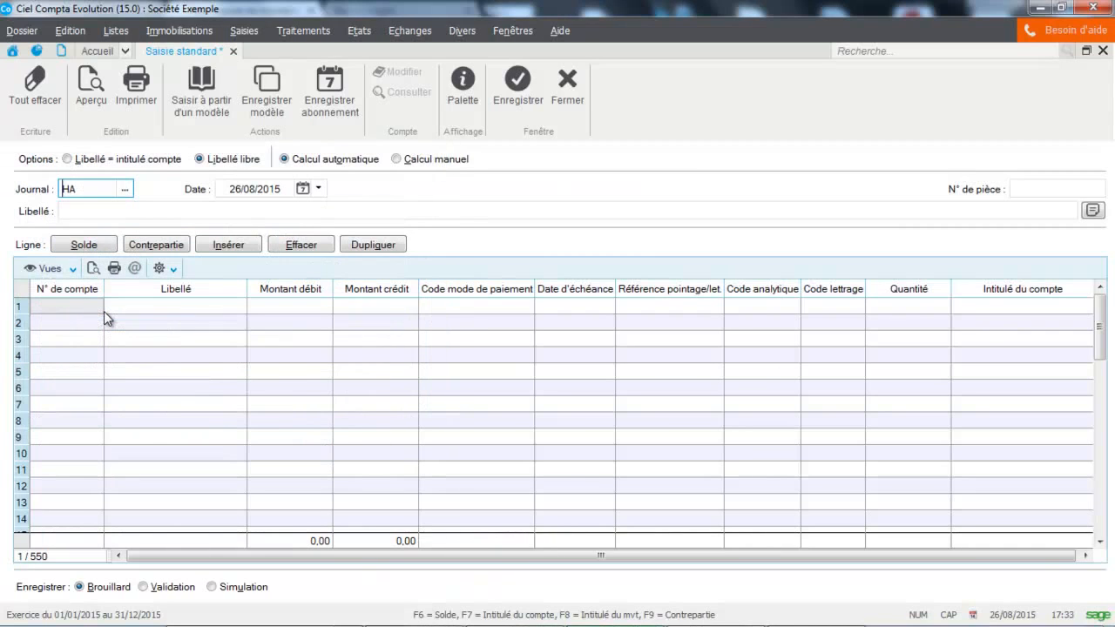
key("Tab")
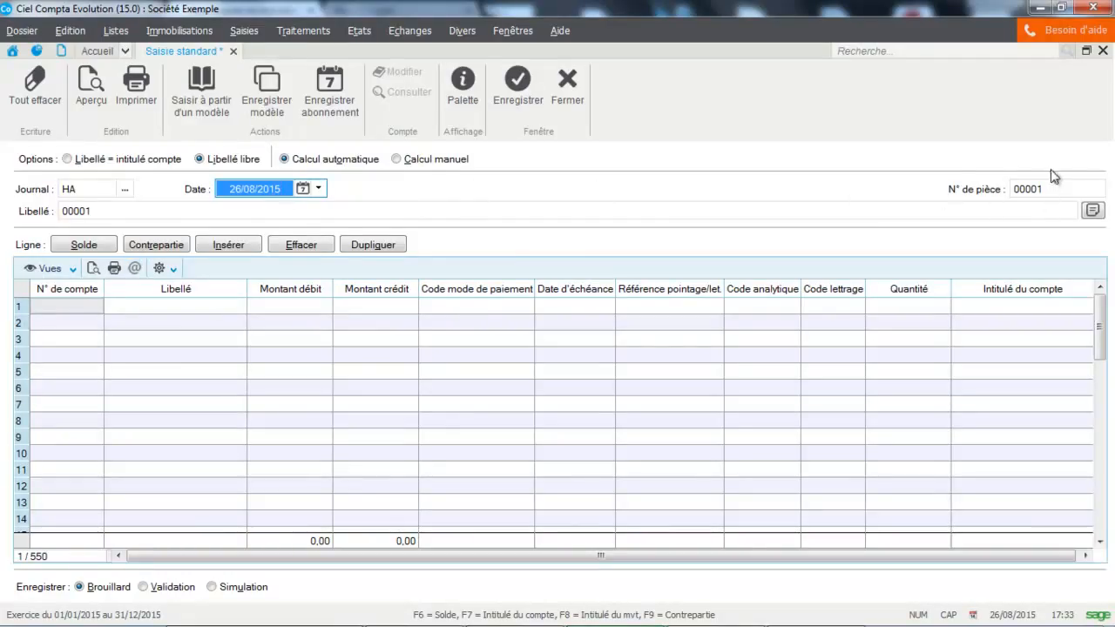
Replace the entry's default label with "Facture orange".
left_click(110, 207)
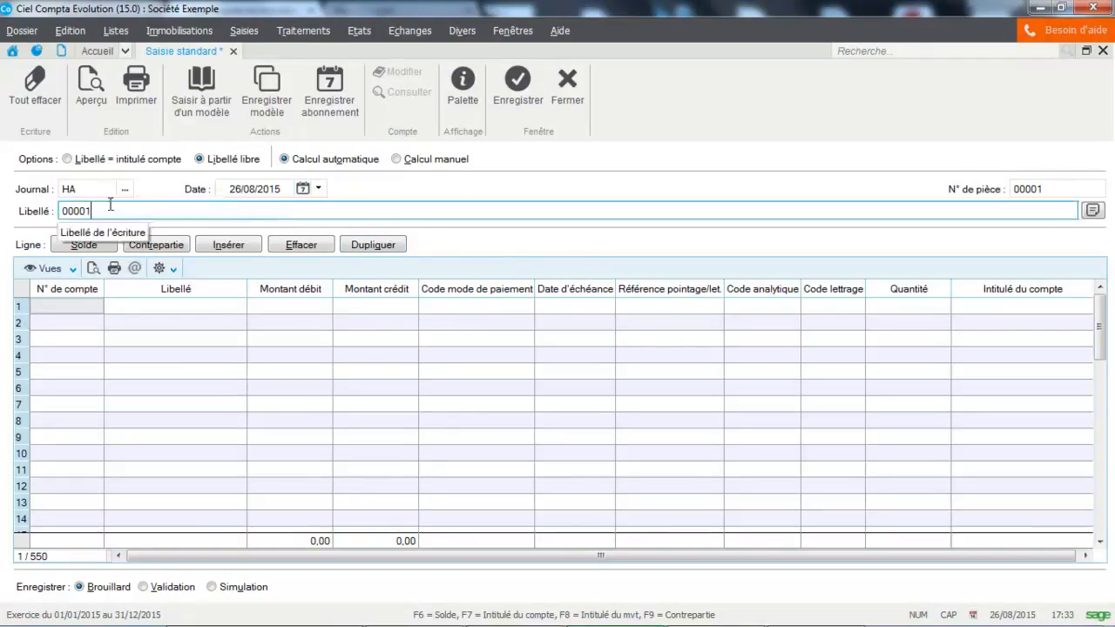
left_click_drag(110, 207, 3, 202)
key("BackSpace")
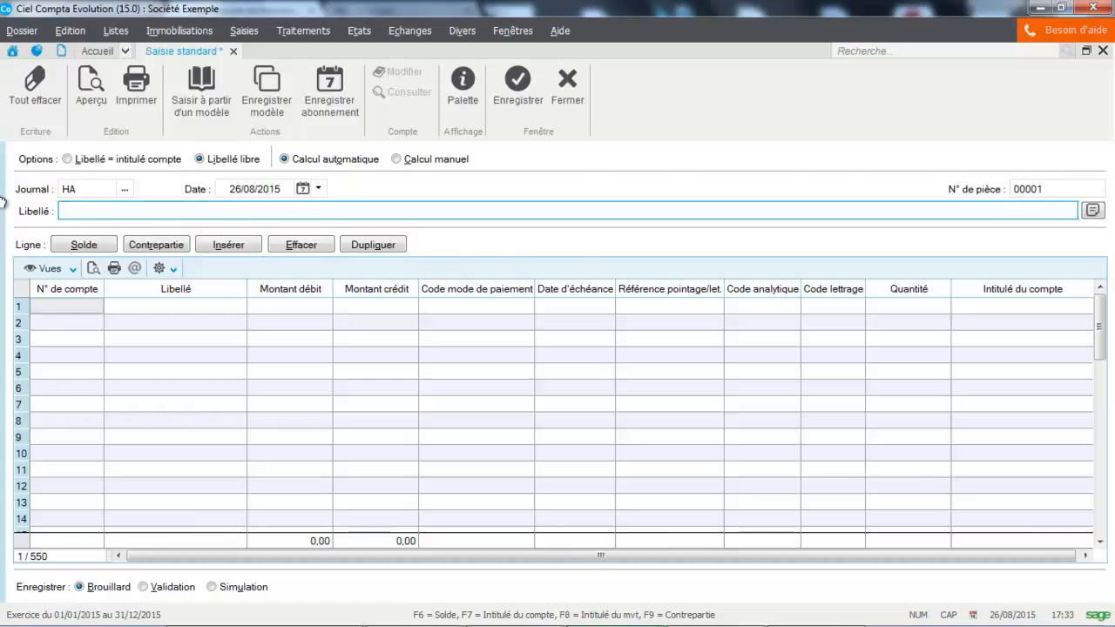
key("Caps_Lock")
type("Facture orange")
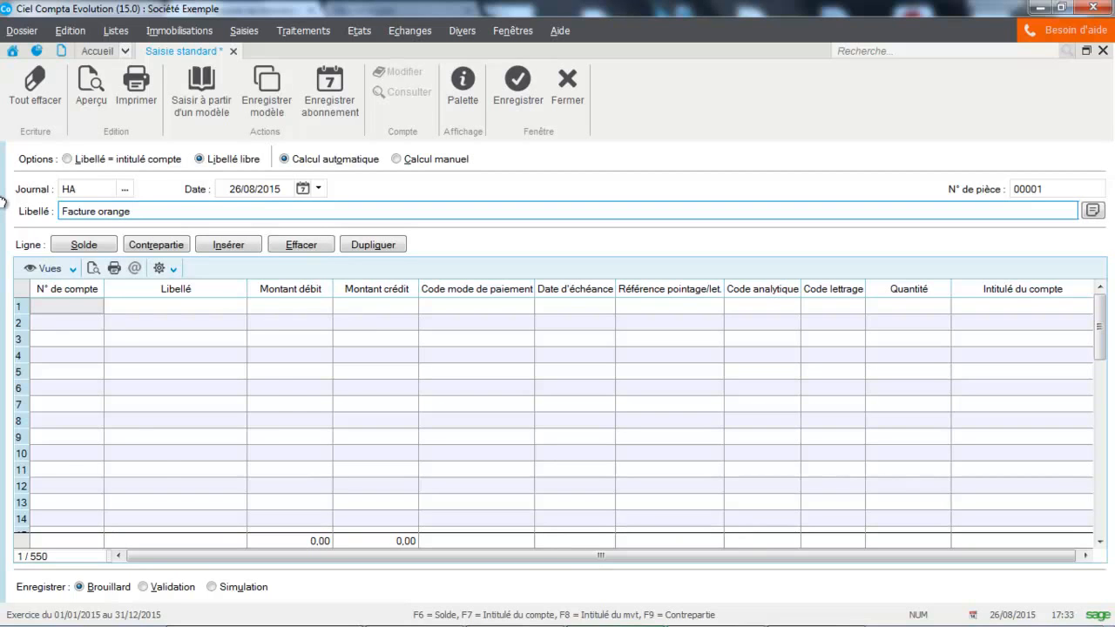
key("Return")
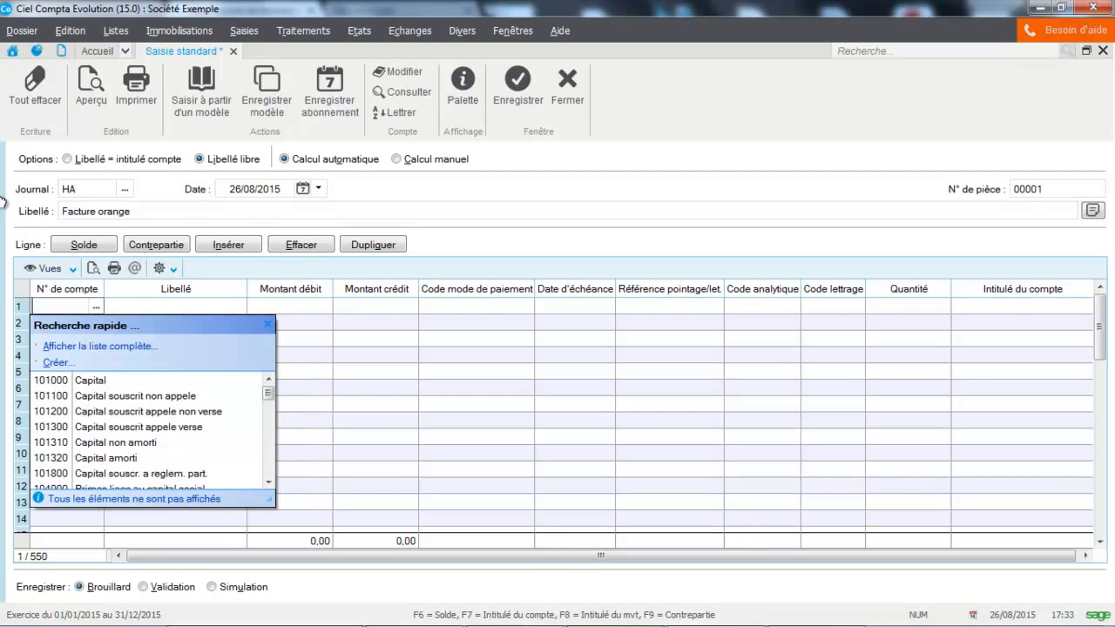
Fill in the first line with supplier account 401ORANGE and a credit amount of 90.
key("Caps_Lock")
type("401")
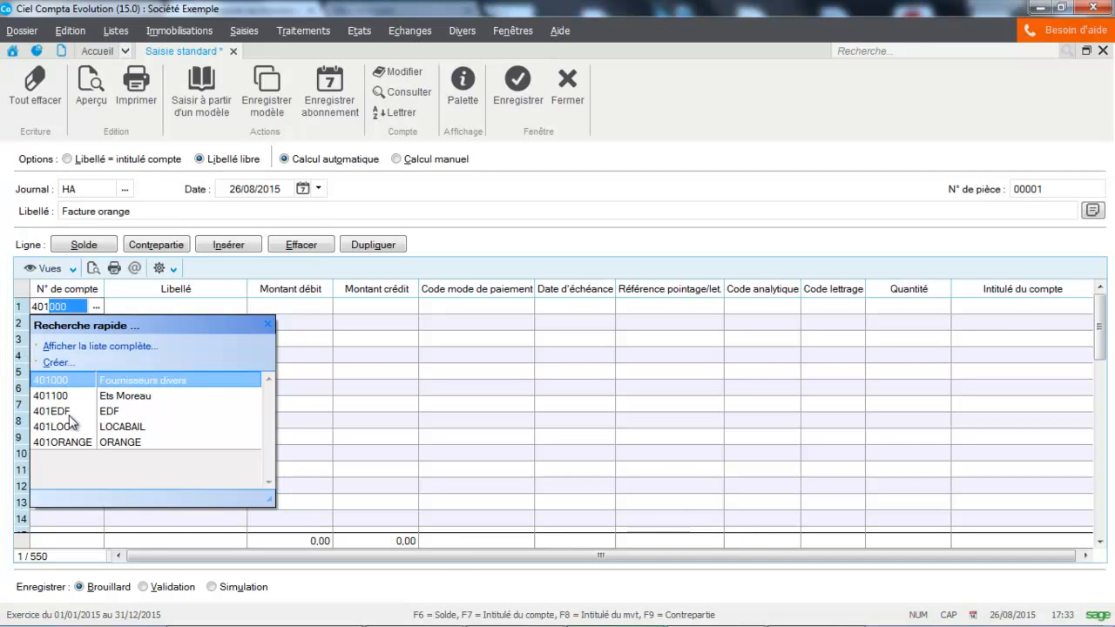
type("ORANGE")
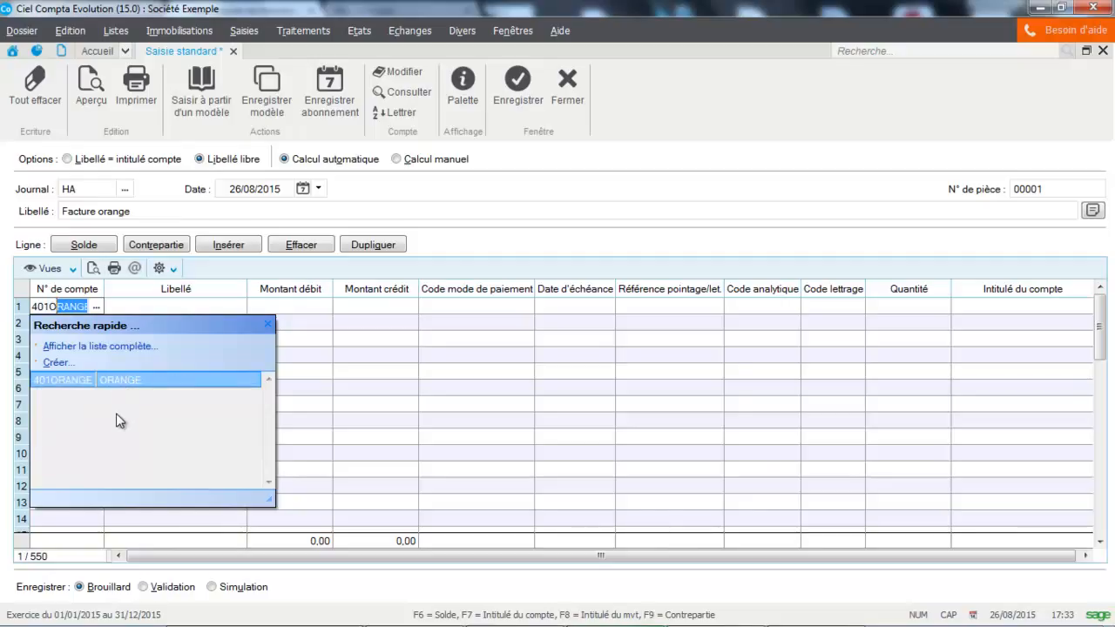
left_click(119, 385)
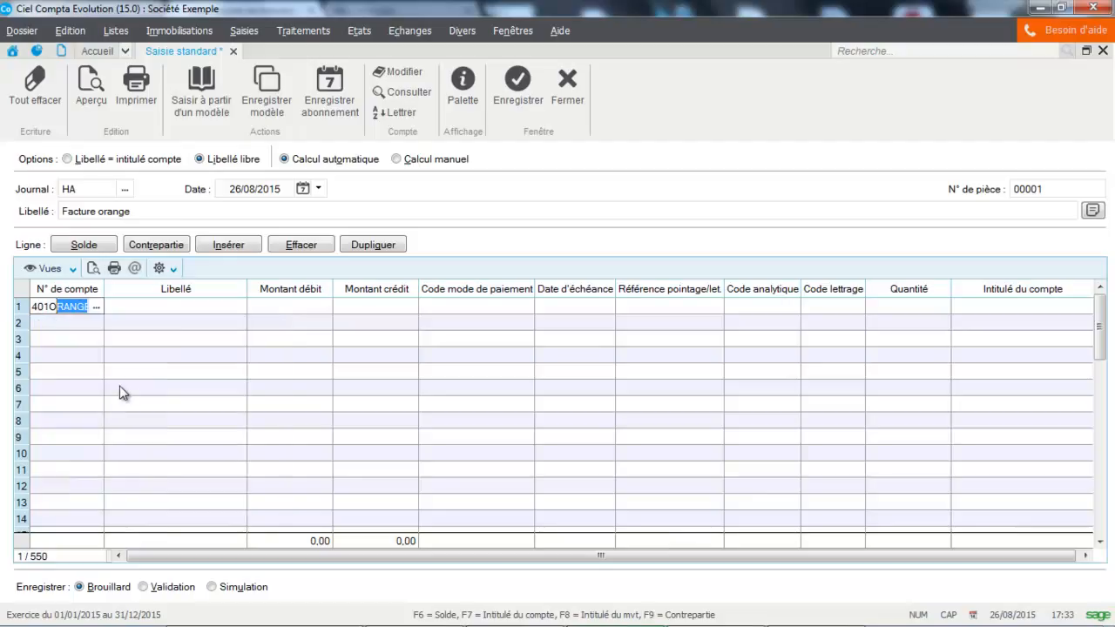
key("Tab")
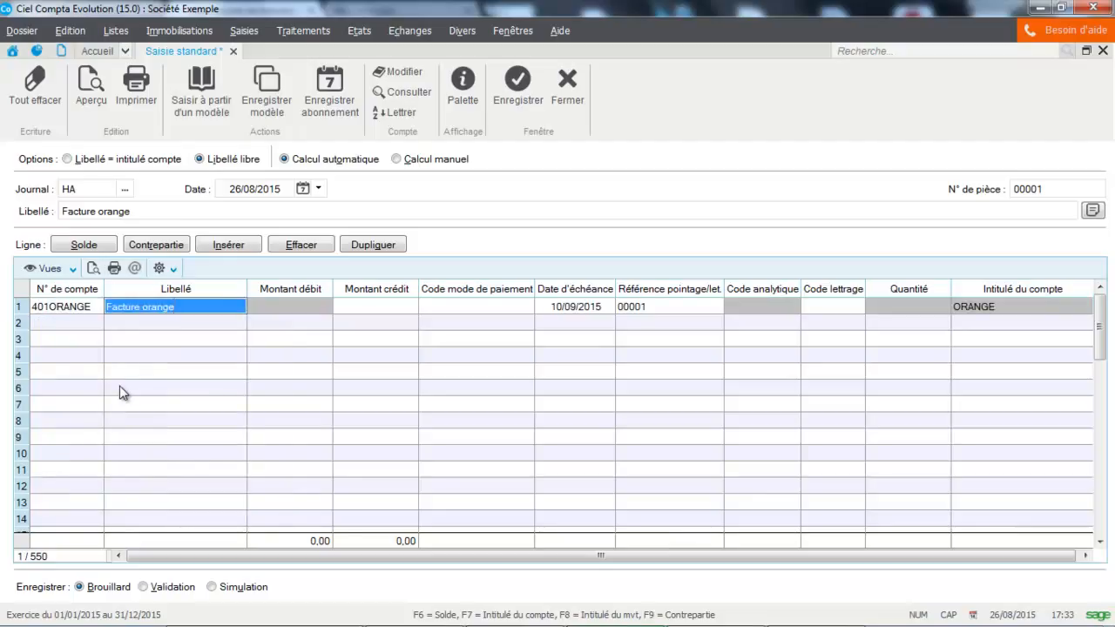
key("Tab")
type("90")
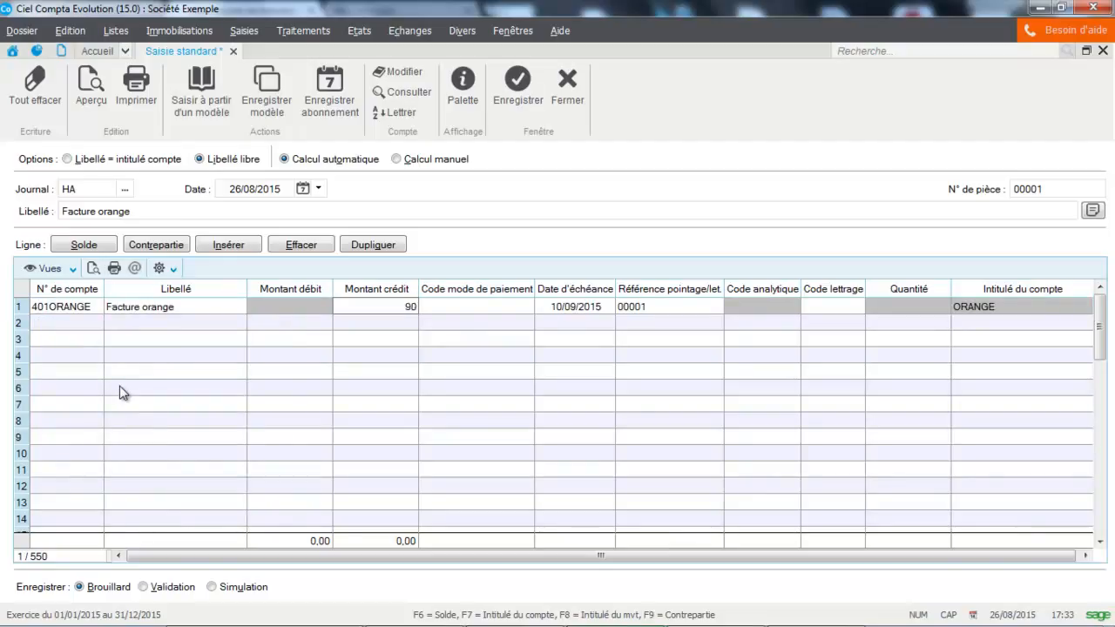
key("Tab")
key("Tab")
key("Tab")
key("Tab")
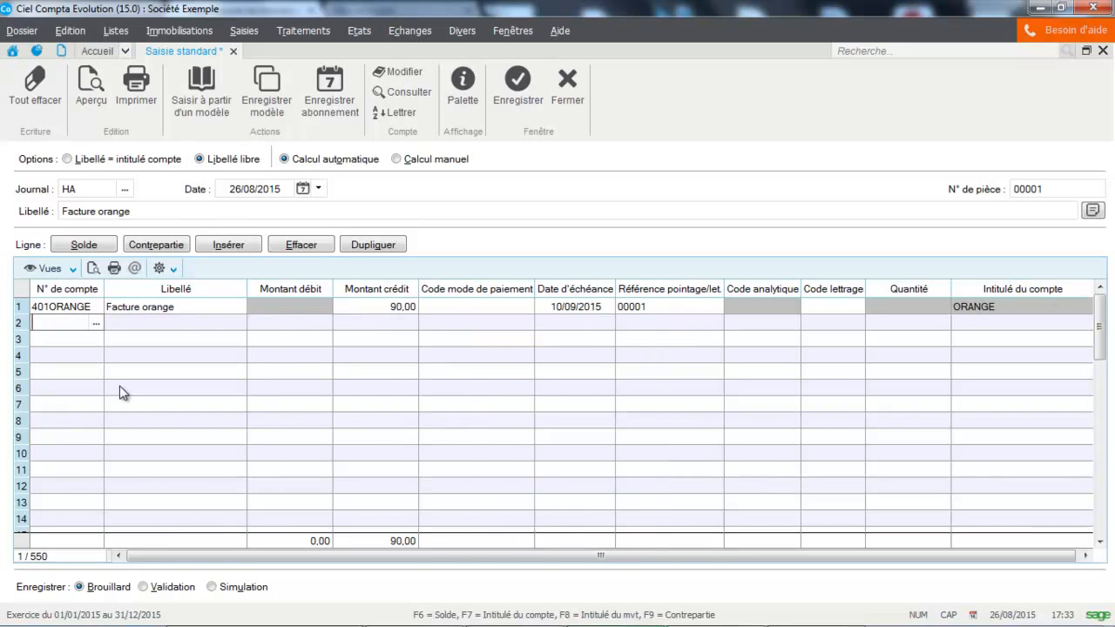
Add a second line for account 445667 (TVA déductible 20 %), keeping the proposed label and debit amount.
type("4456")
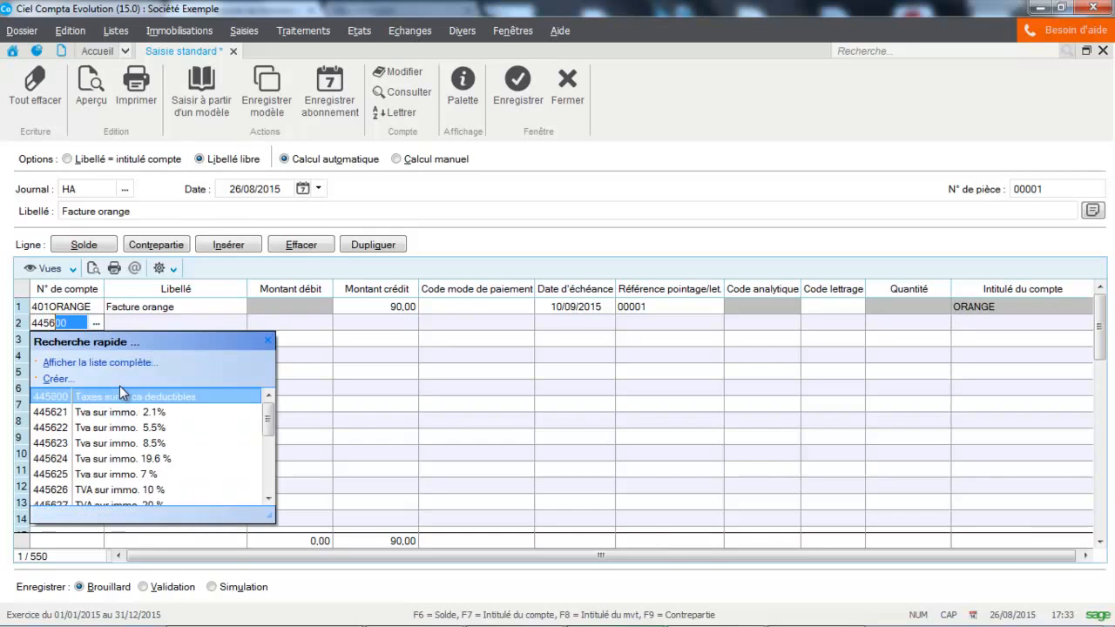
type("61")
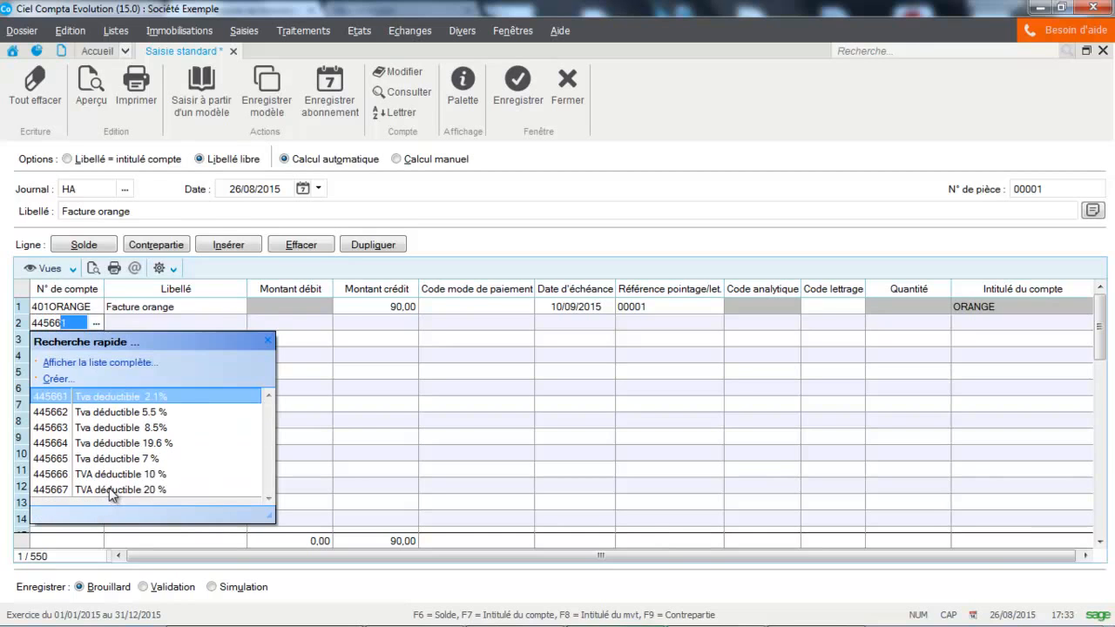
left_click(108, 487)
key("Tab")
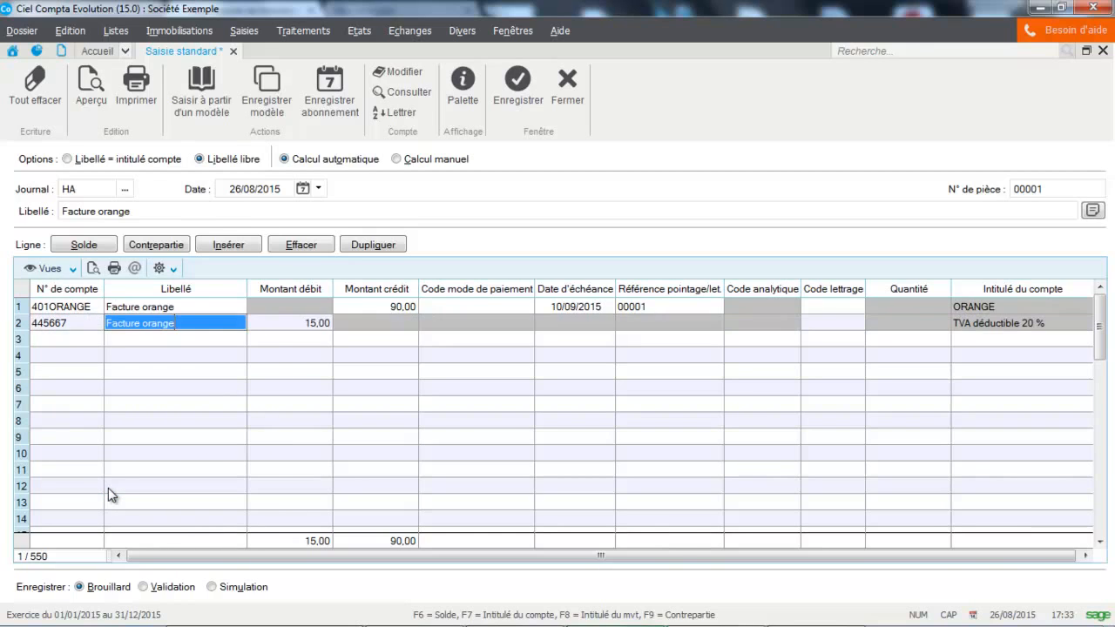
key("Tab")
key("Tab")
Balance the entry with a third line on account 626000 (Frais postaux et de télécomm.) and save it as Brouillard.
type("6")
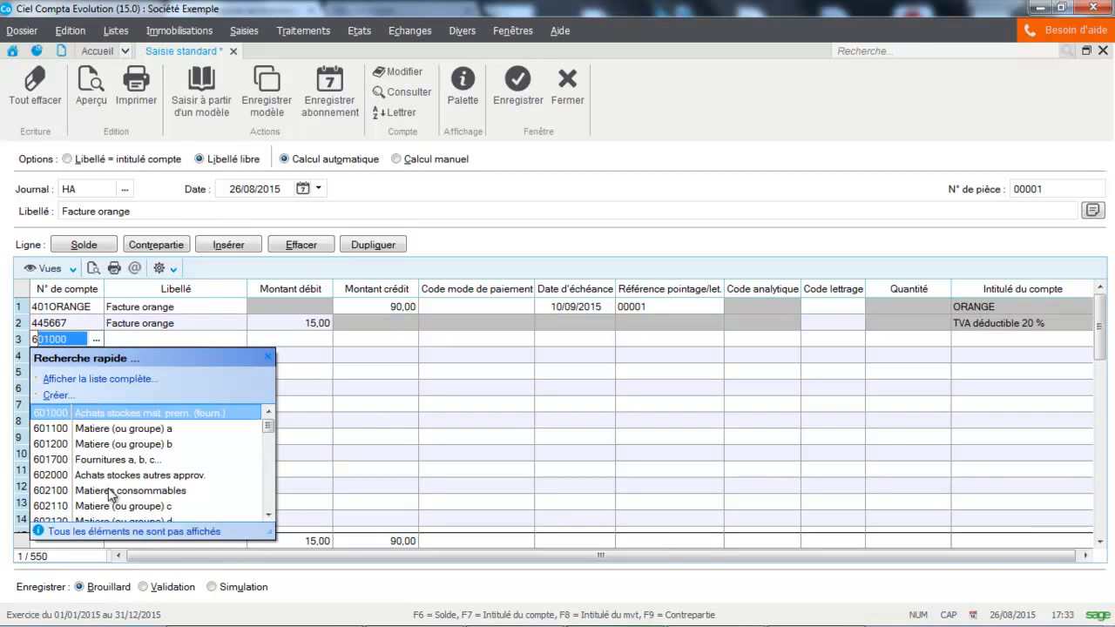
type("26")
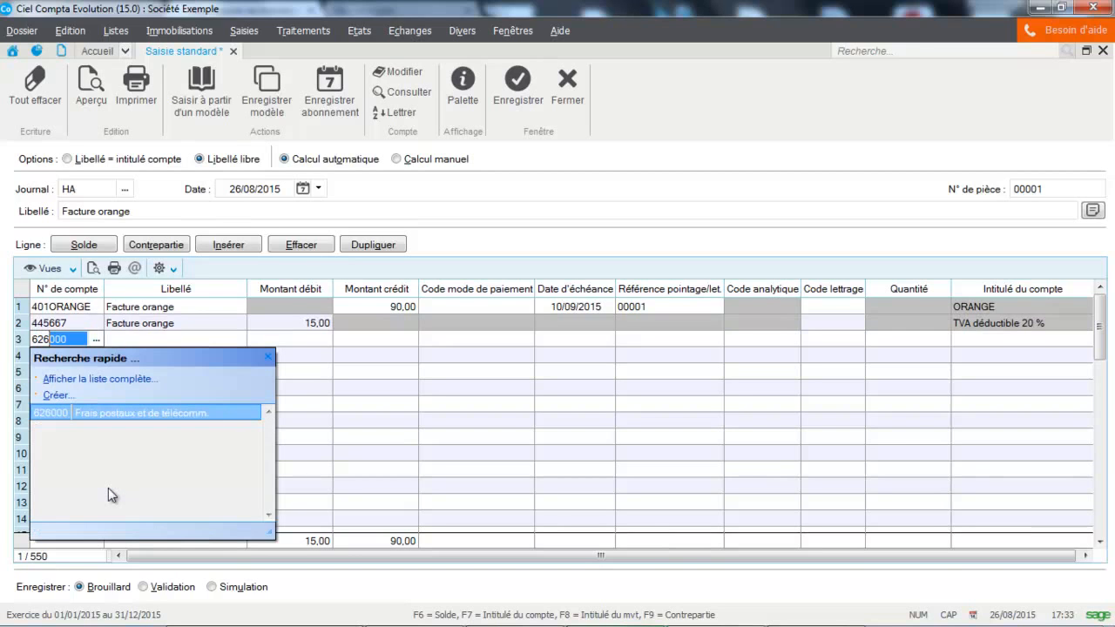
left_click(121, 417)
key("Tab")
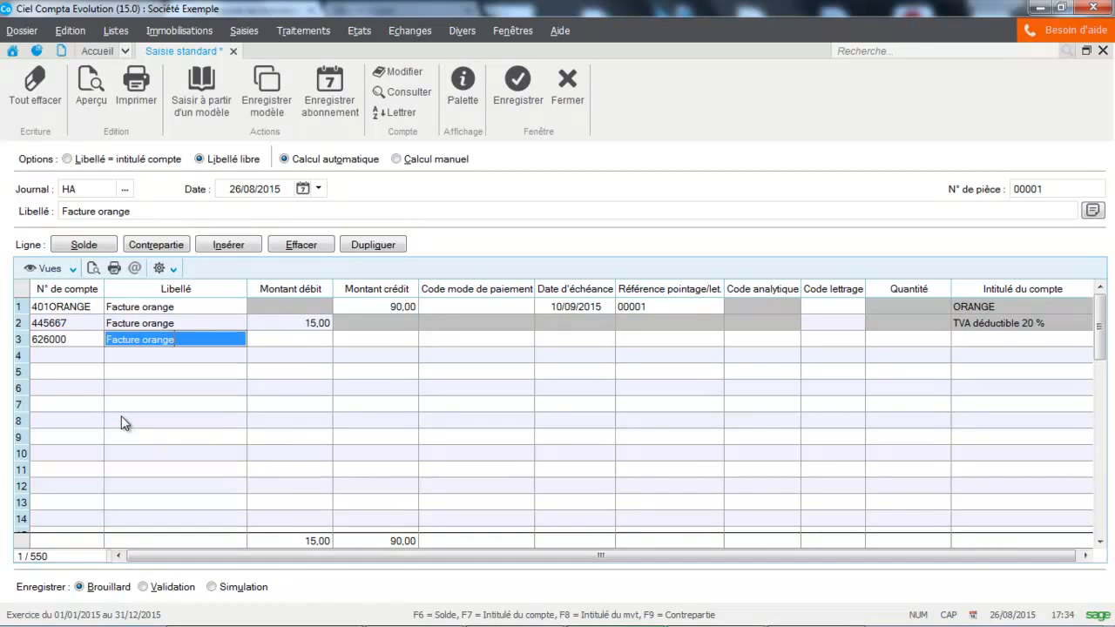
left_click(88, 250)
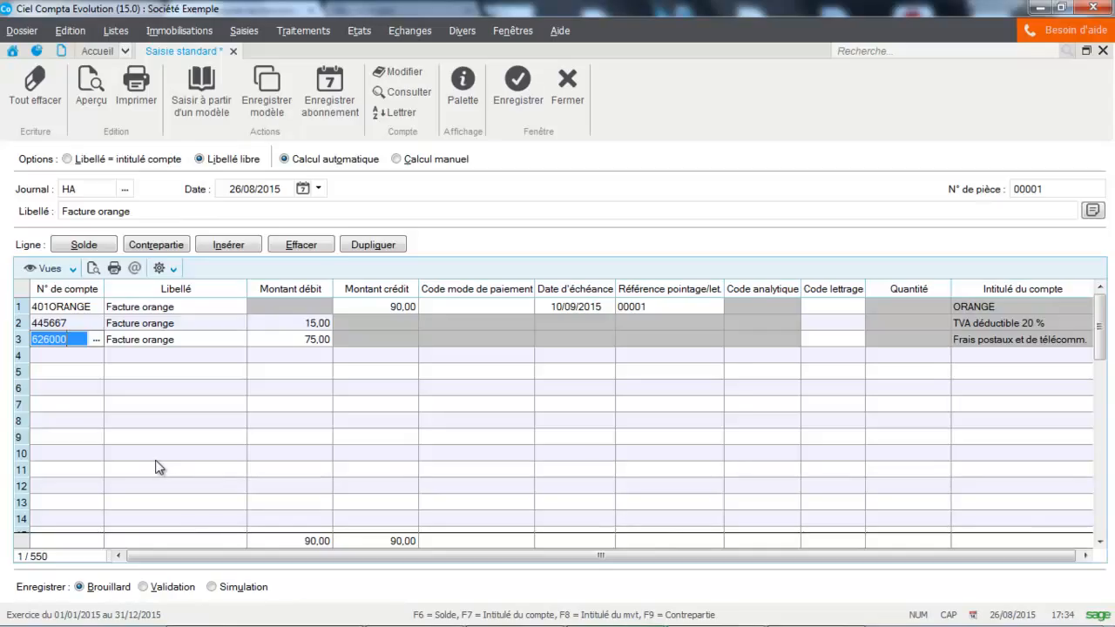
left_click(518, 96)
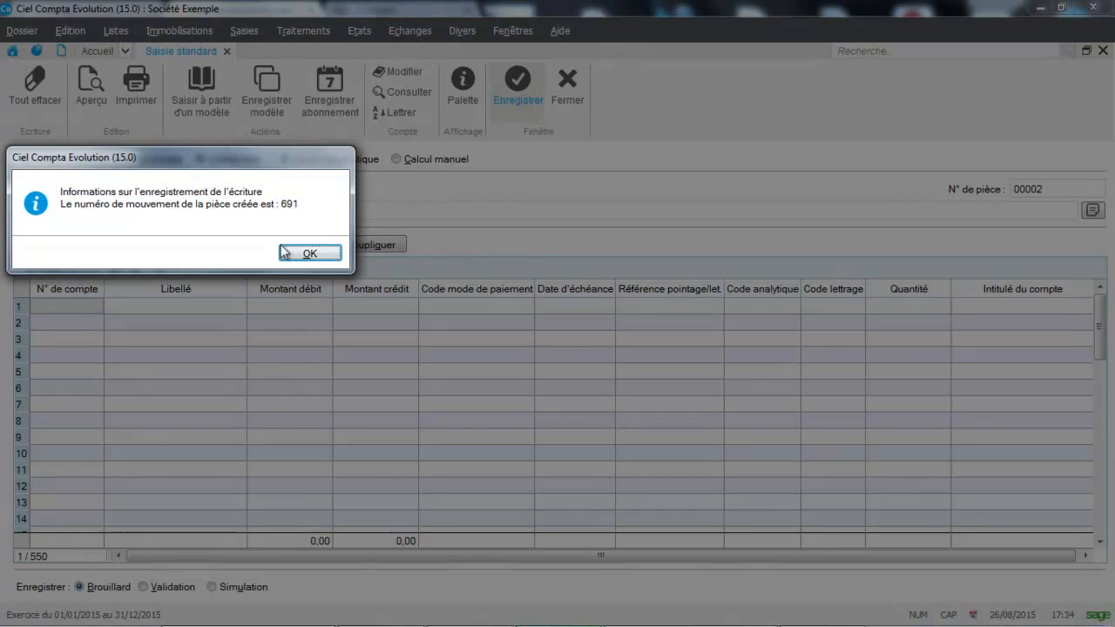
left_click(307, 252)
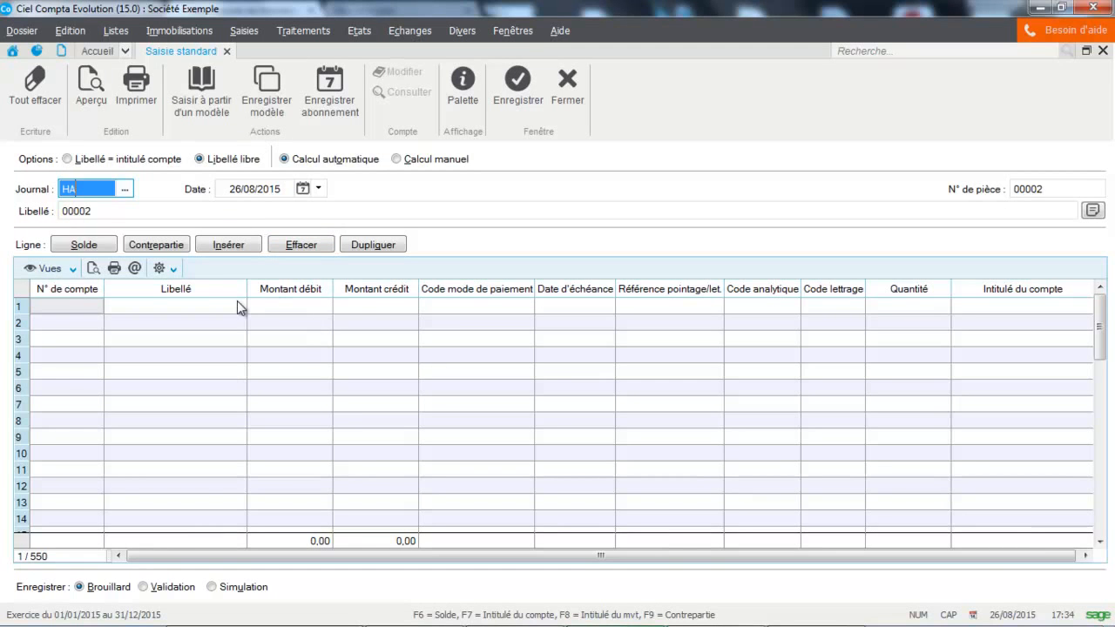
Fill in the header of a sales entry with journal VT (Ventes), document number F450 and label "FORMATION CIEL".
left_click(125, 189)
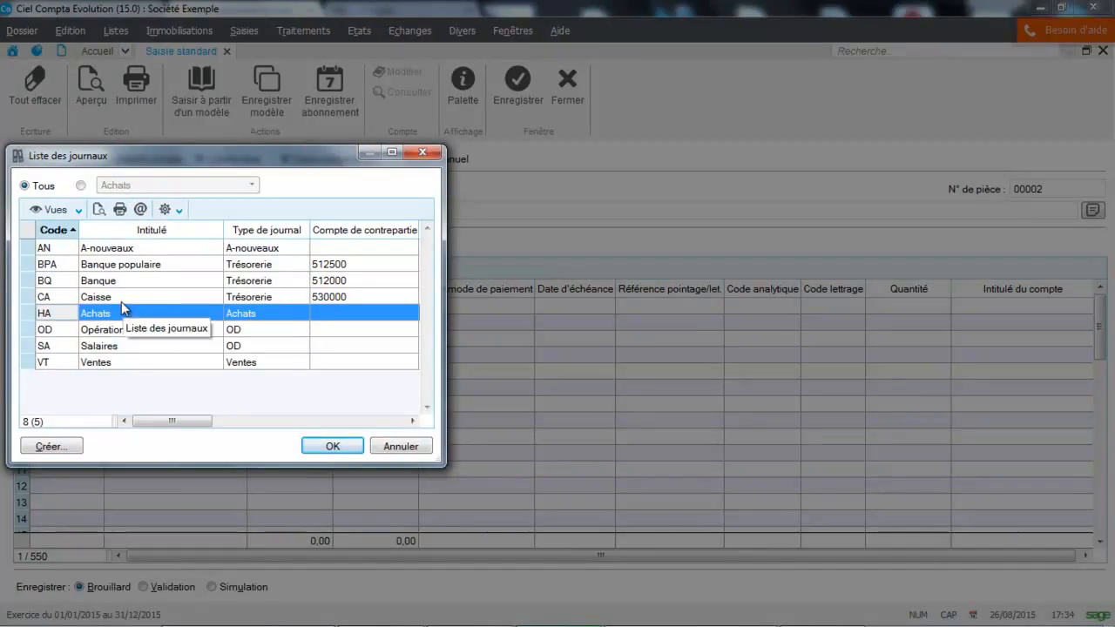
double_click(106, 363)
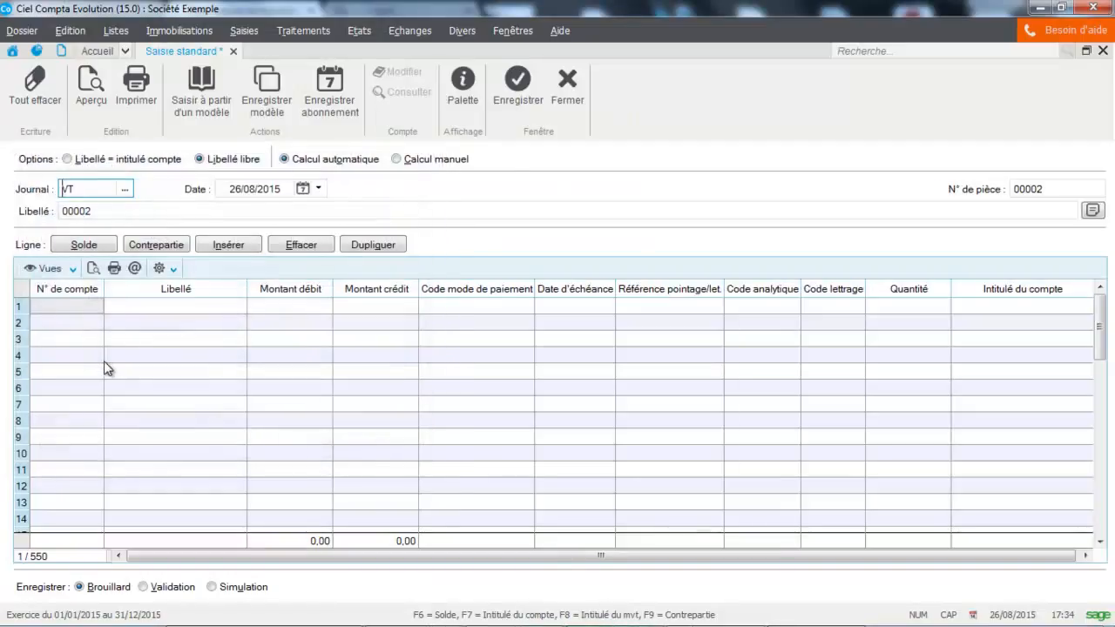
key("Tab")
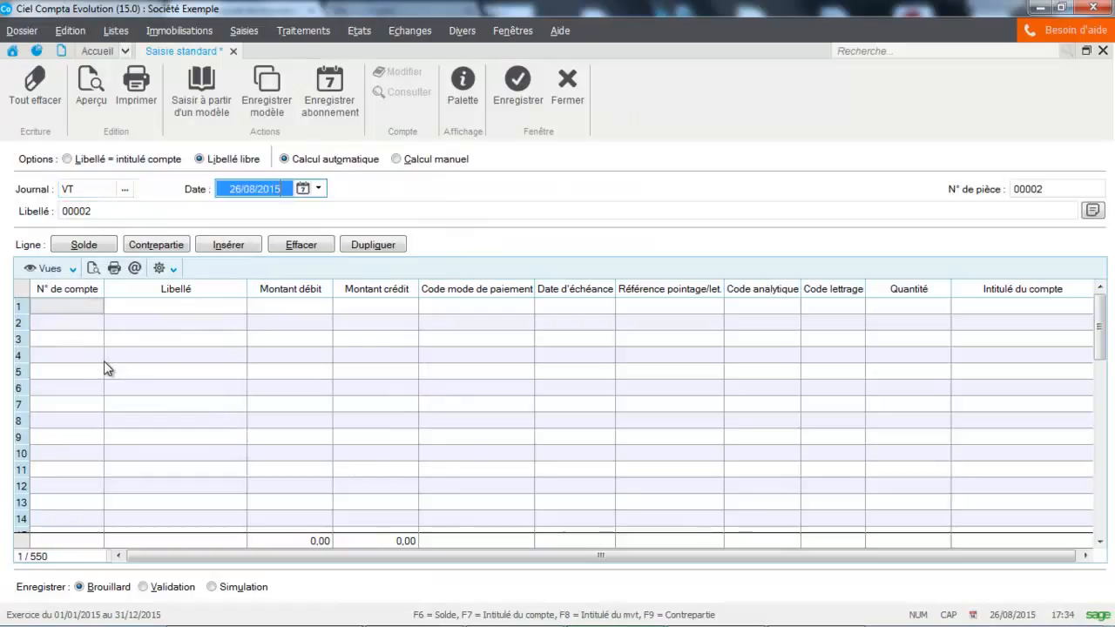
key("Tab")
type("F")
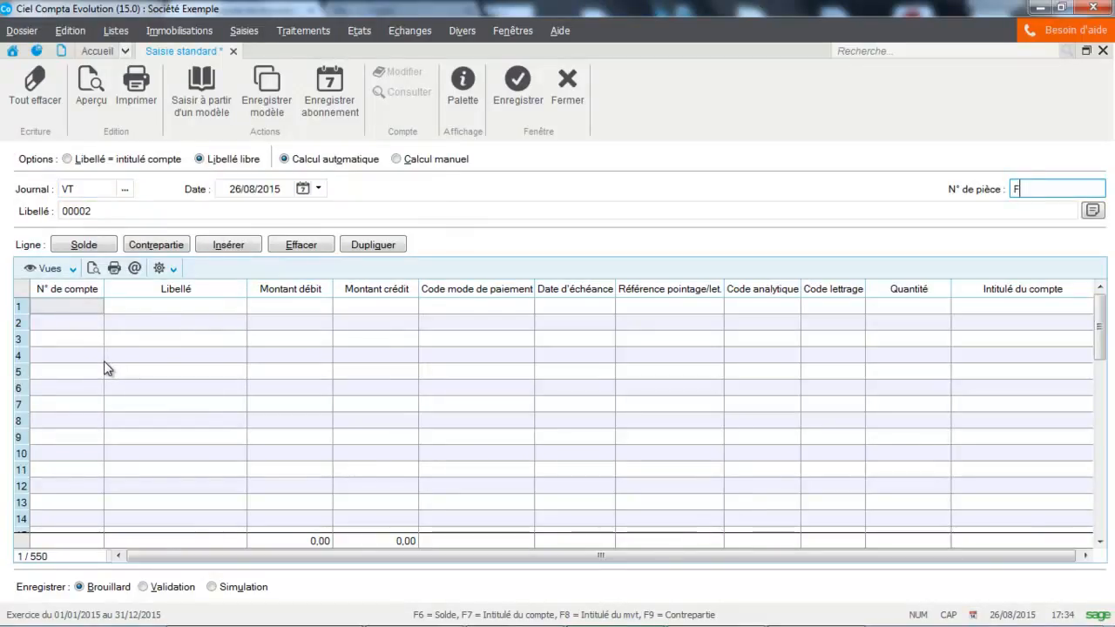
type("450")
key("Tab")
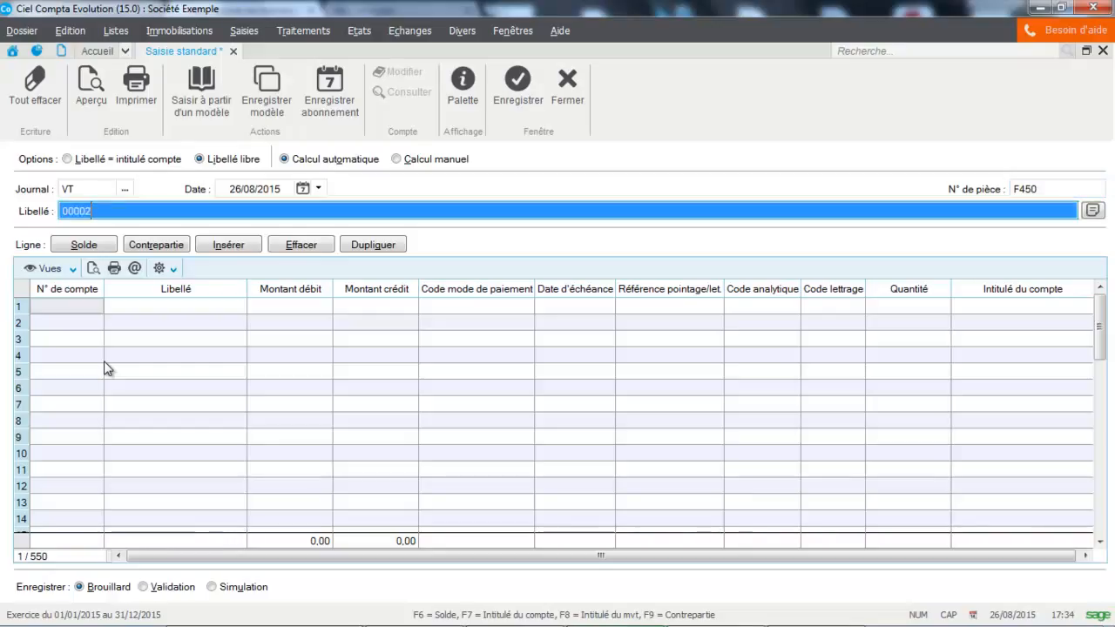
type("FORMATION CIEL")
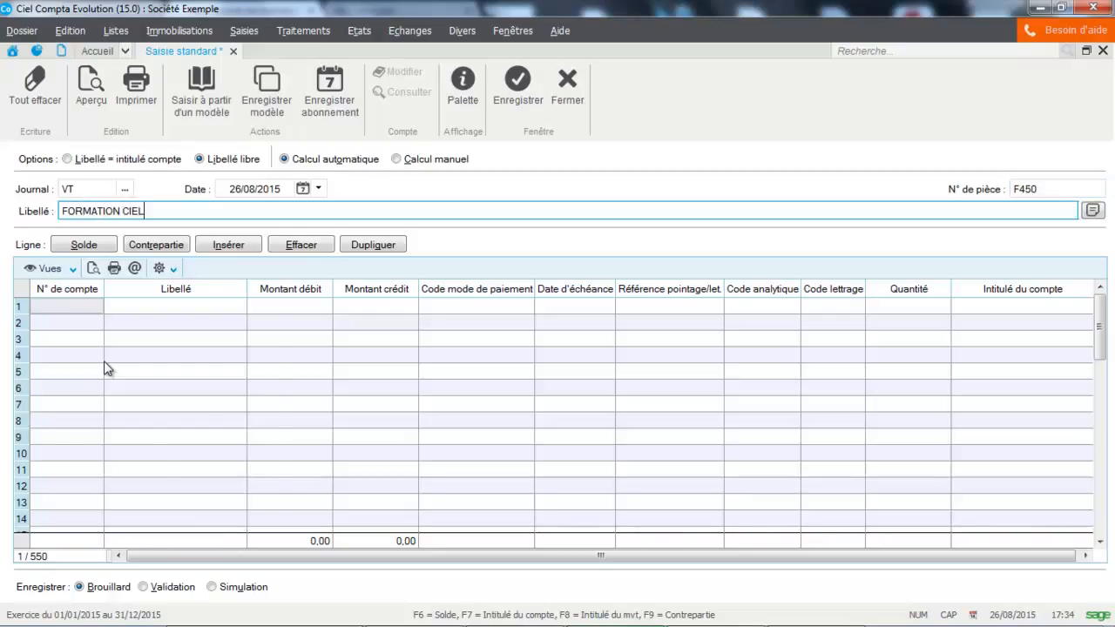
key("Tab")
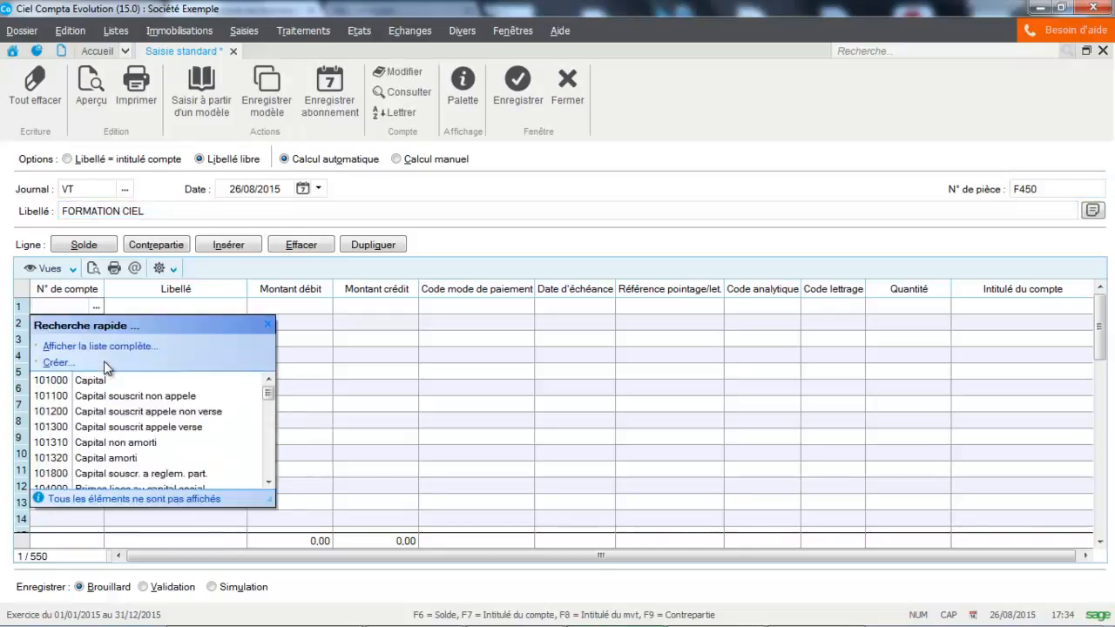
Fill in the first line with the last customer account listed under 411 and a debit amount of 400, keeping the proposed label, due date and reference.
type("411000")
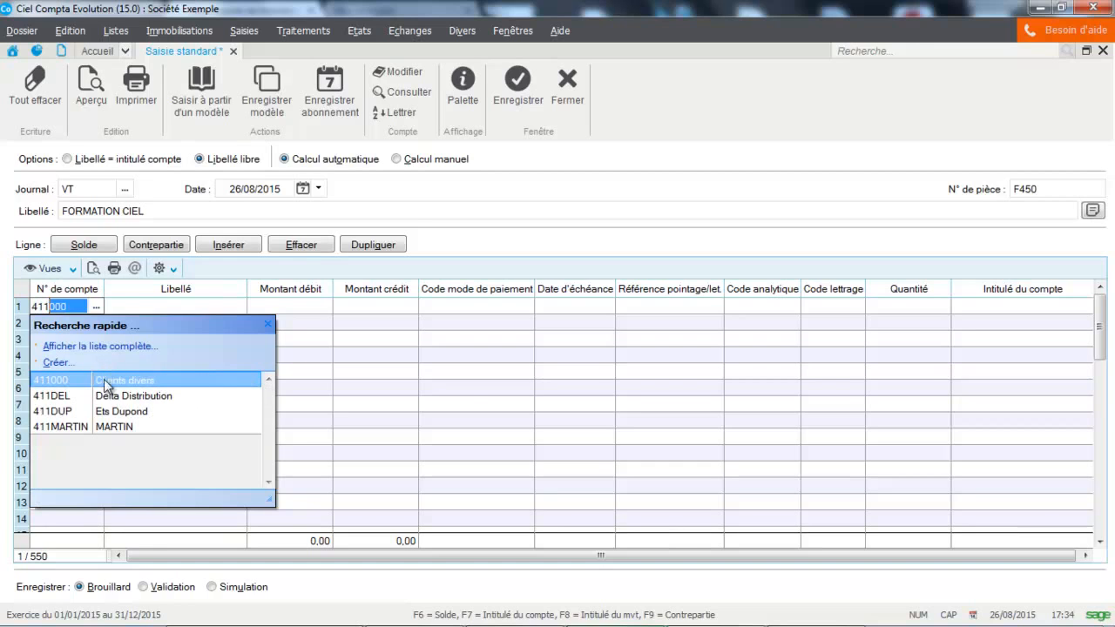
left_click(69, 426)
left_click(69, 427)
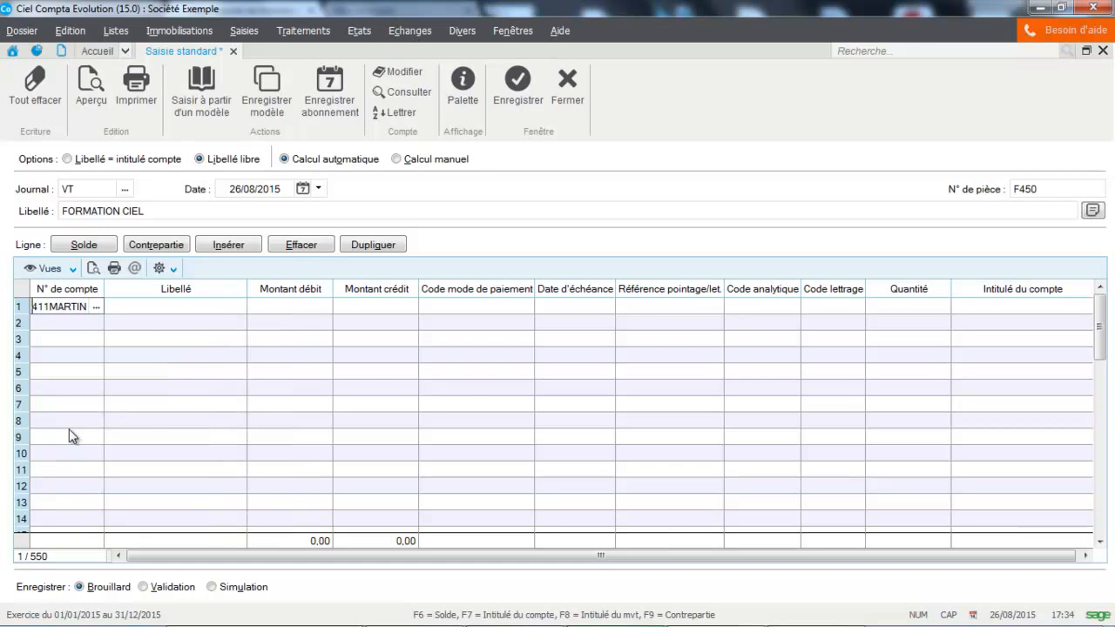
key("Return")
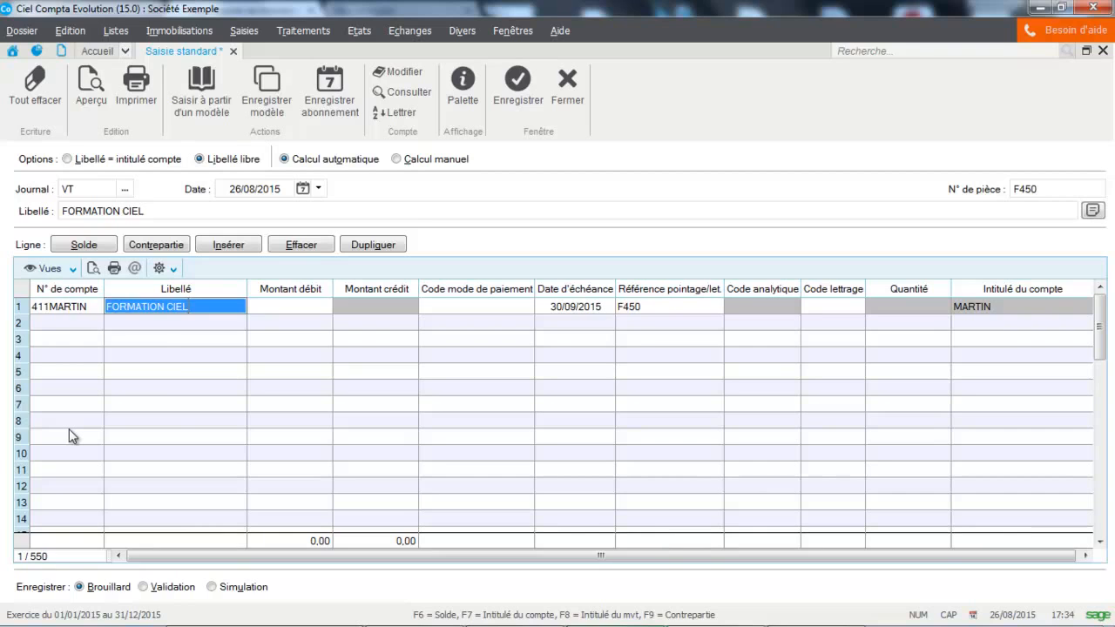
key("Return")
type("49")
key("BackSpace")
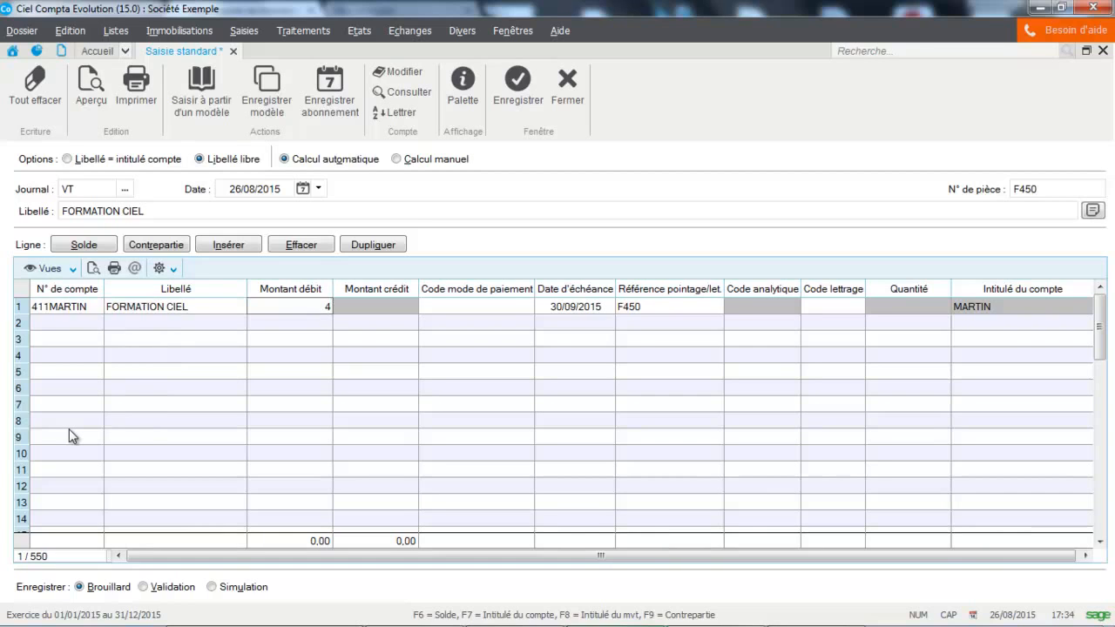
type("00")
key("Return")
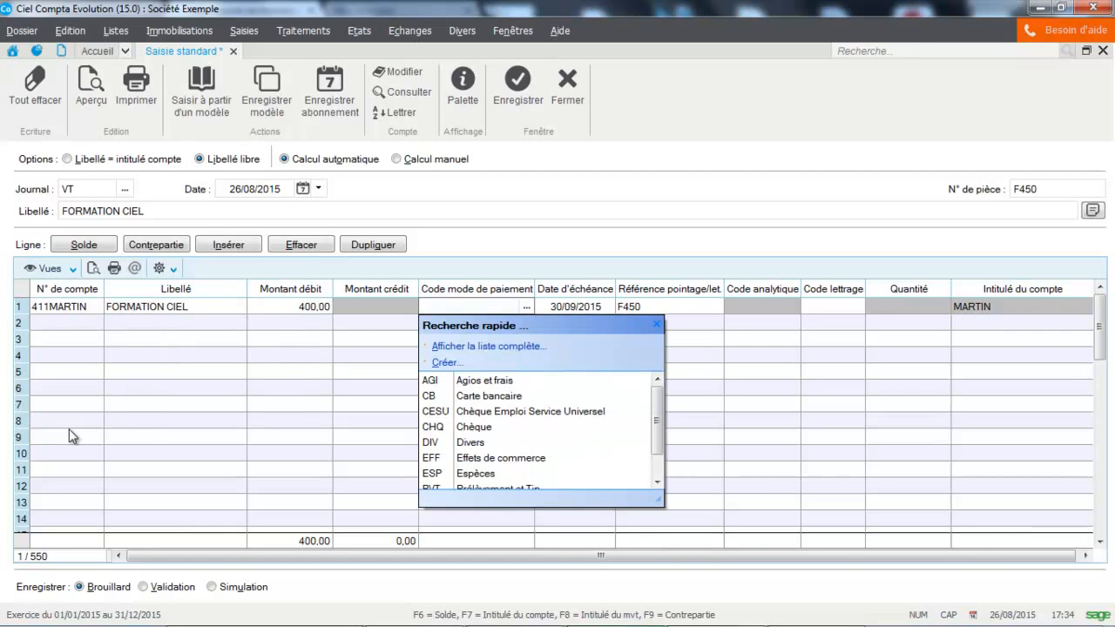
key("Return")
key("Return")
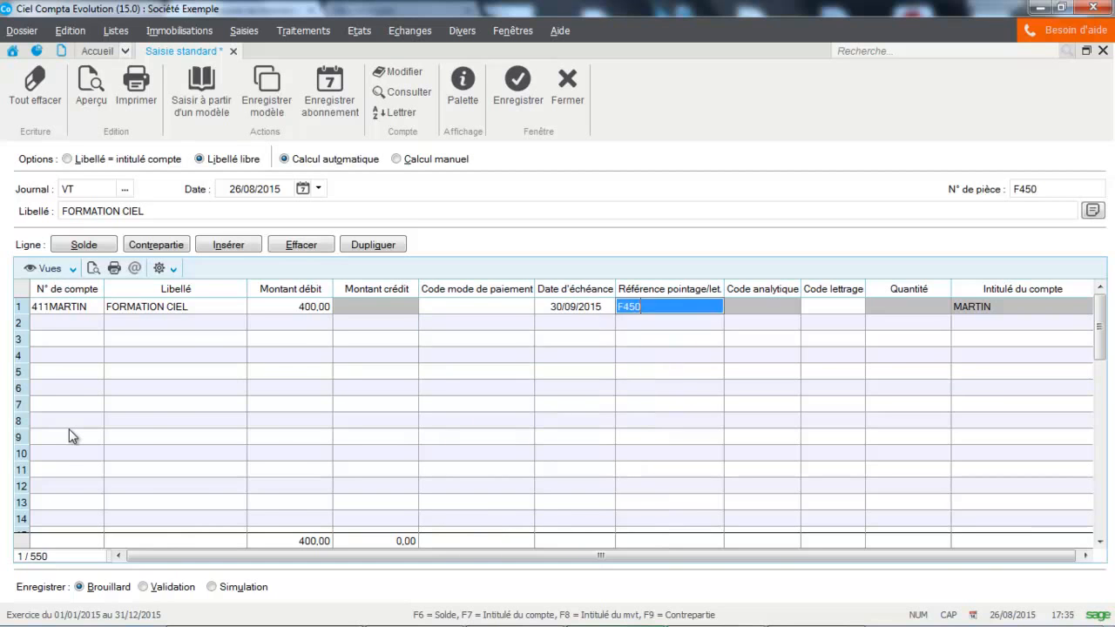
key("Return")
key("Escape")
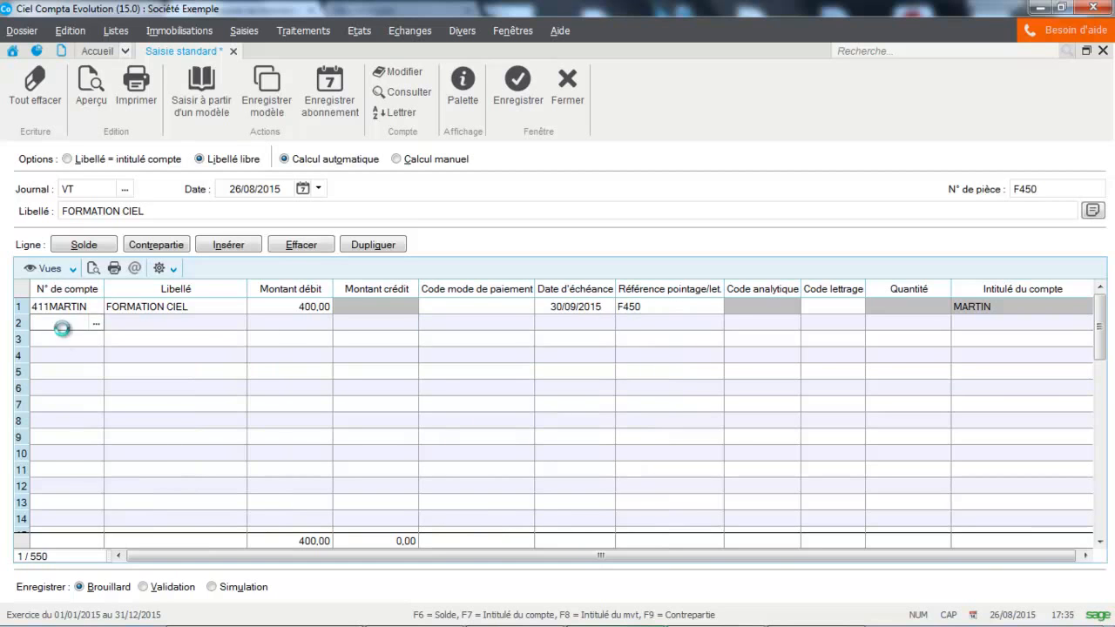
Add a second line for account 445717 (TVA collectée 20 %), keeping the proposed label and credit amount.
type("445700")
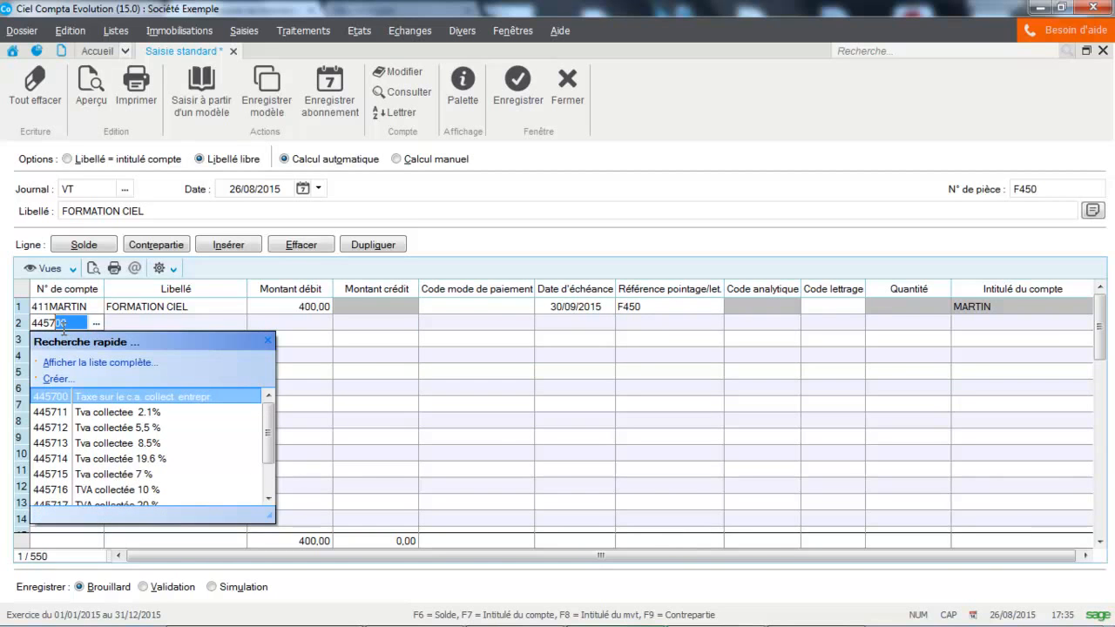
left_click(268, 497)
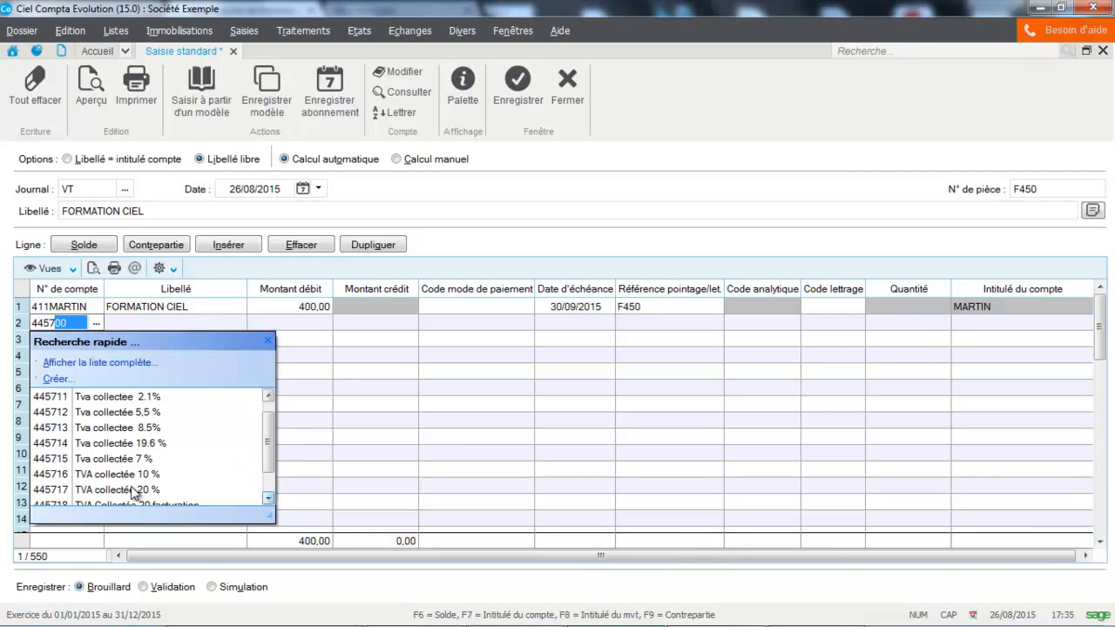
left_click(135, 489)
key("Return")
key("Return")
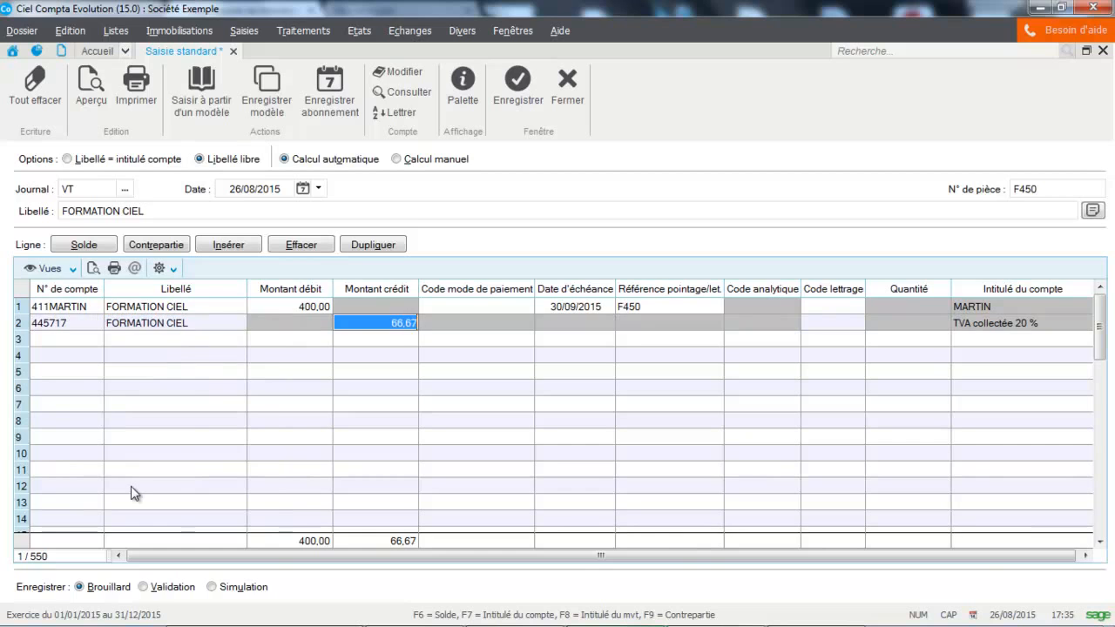
key("Return")
Balance the sales entry with a third line on account 706100 (Formation CIEL compta).
type("706000")
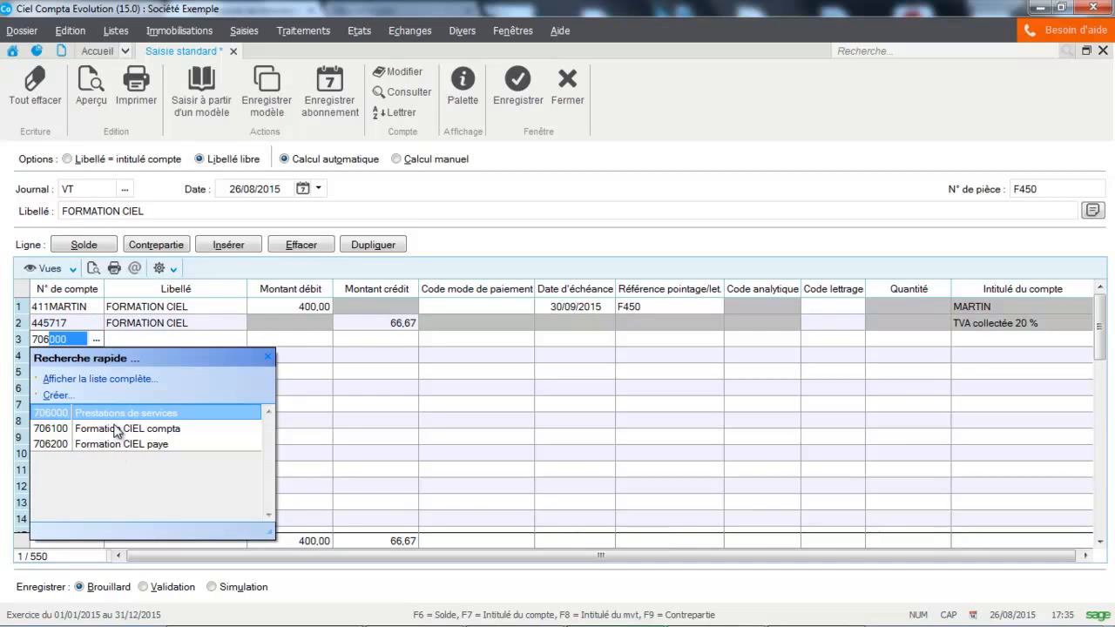
left_click(117, 429)
key("Return")
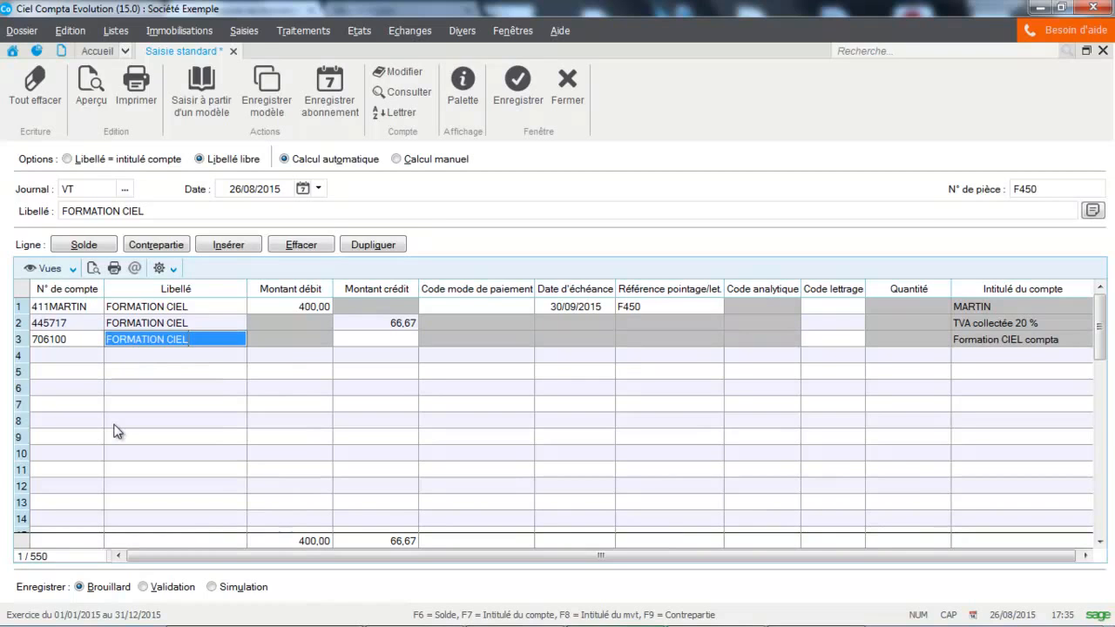
key("F6")
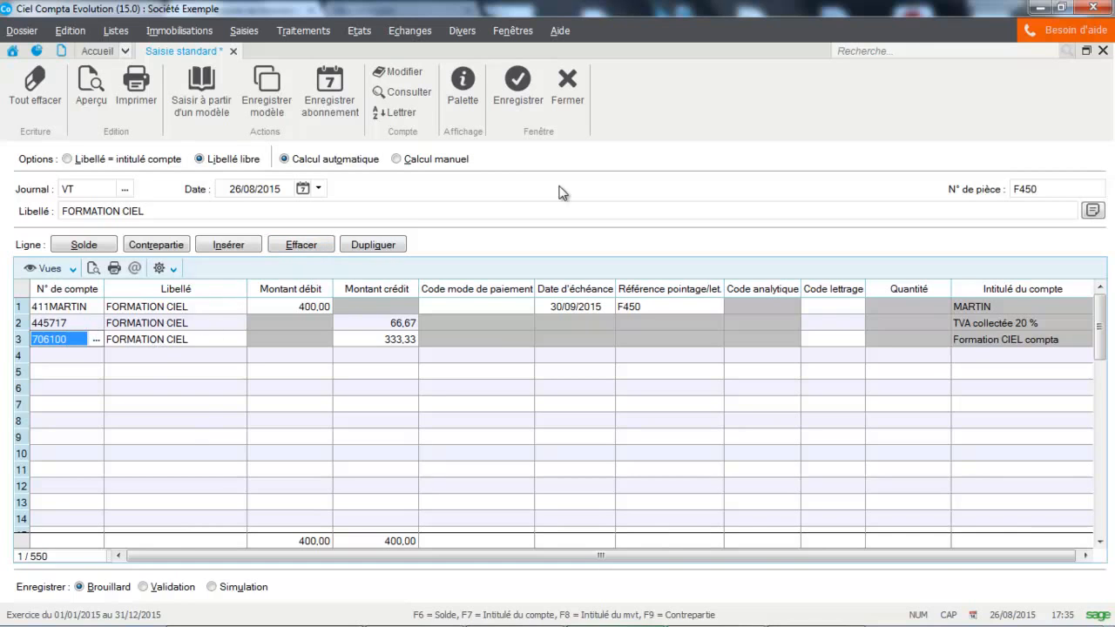
Check the entry's totals in the information palette, and save the sales entry as Brouillard.
left_click(468, 100)
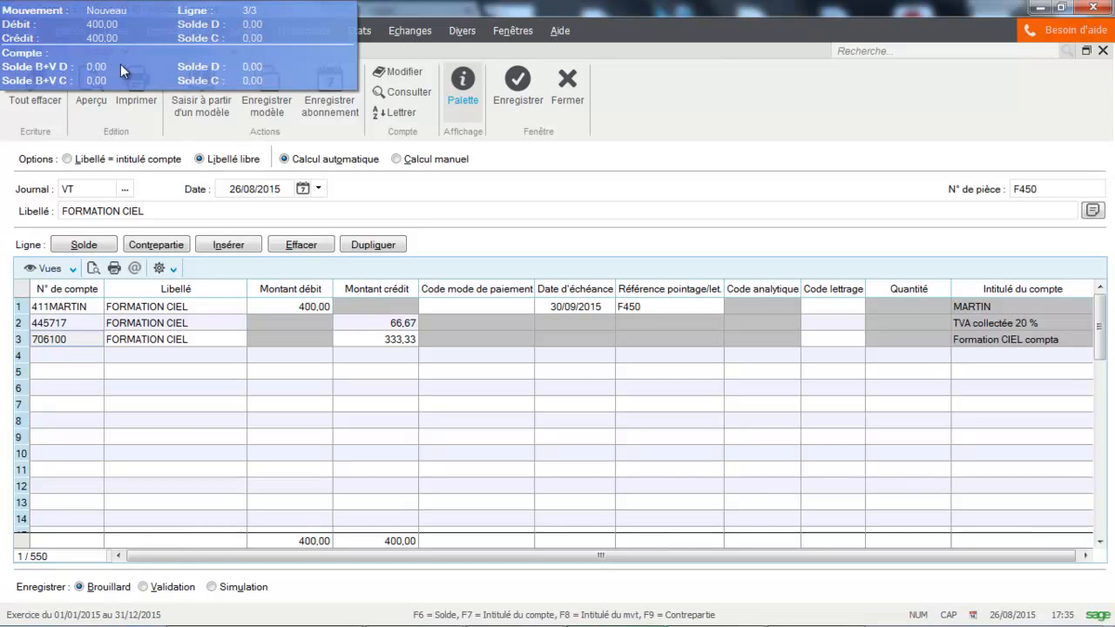
left_click(471, 79)
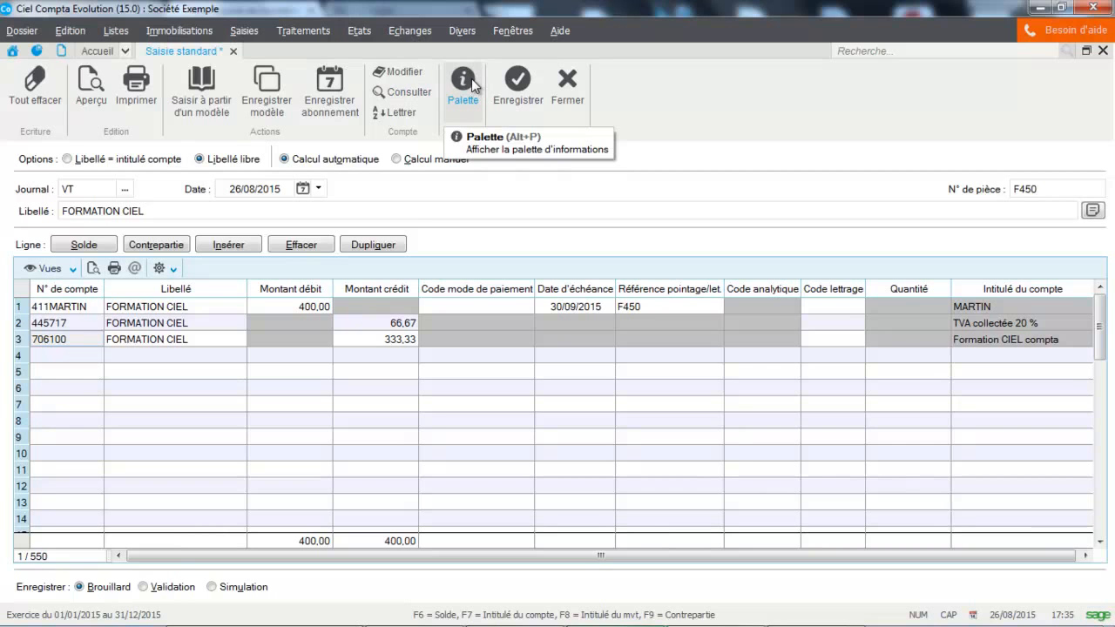
left_click(515, 98)
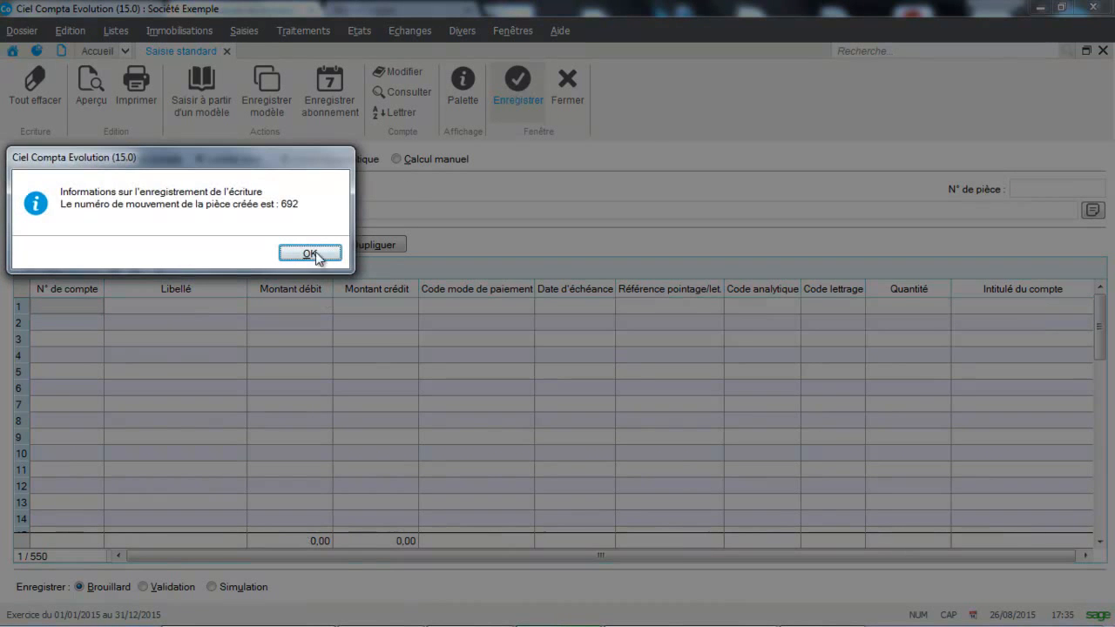
left_click(311, 252)
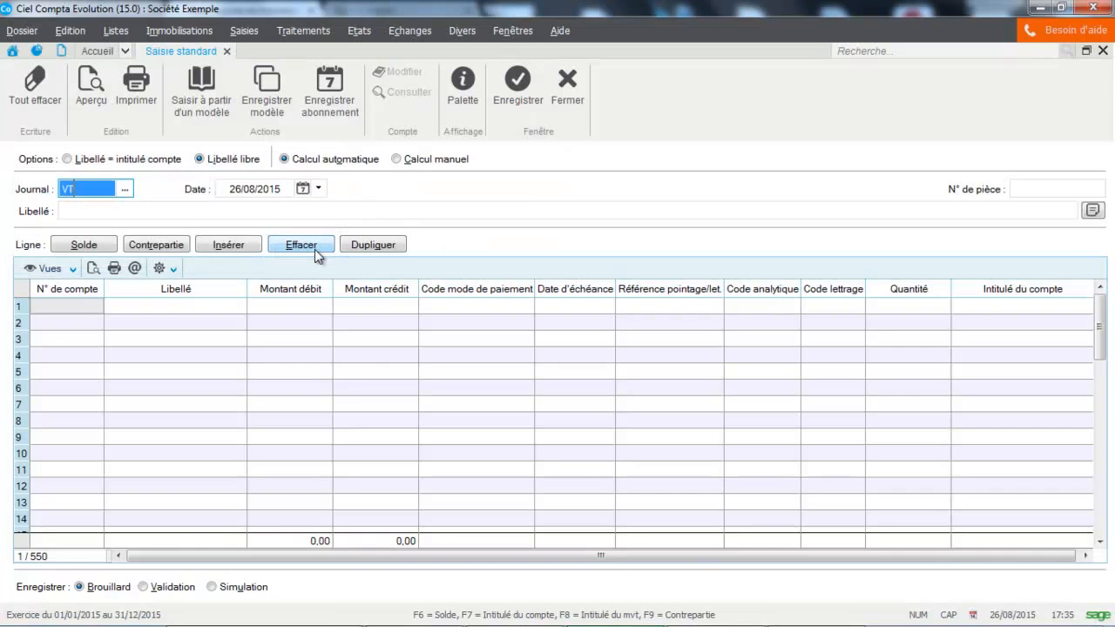
Fill in a bank entry's header with journal BQ (Banque), no document number, and the label "Reglement facture" followed by the customer's name.
left_click(124, 189)
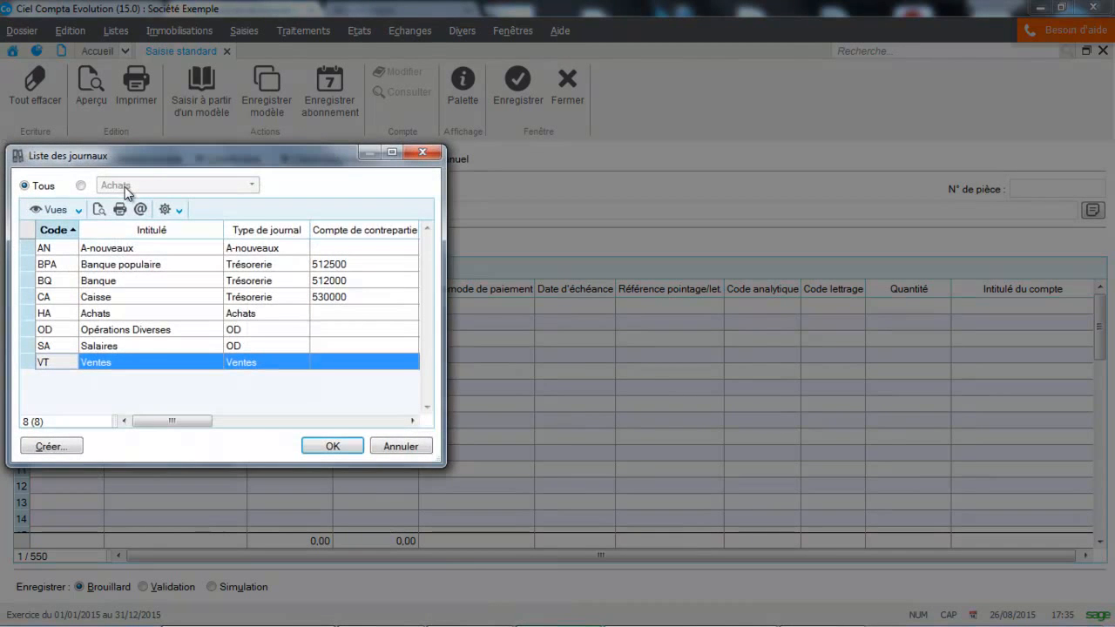
double_click(98, 280)
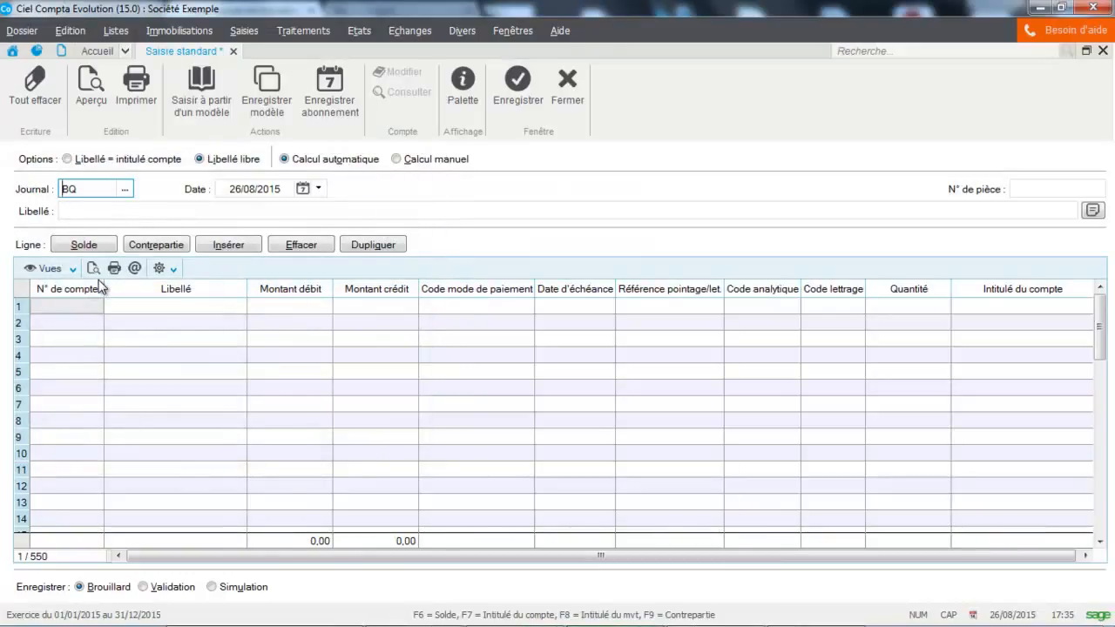
key("Tab")
key("Tab")
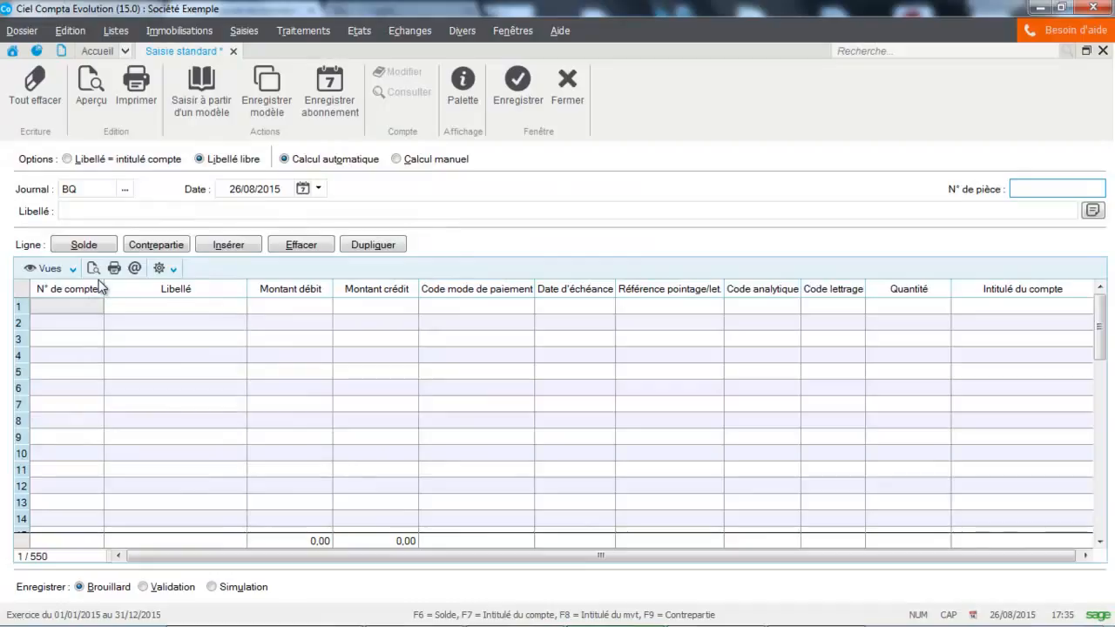
key("Tab")
key("Caps_Lock")
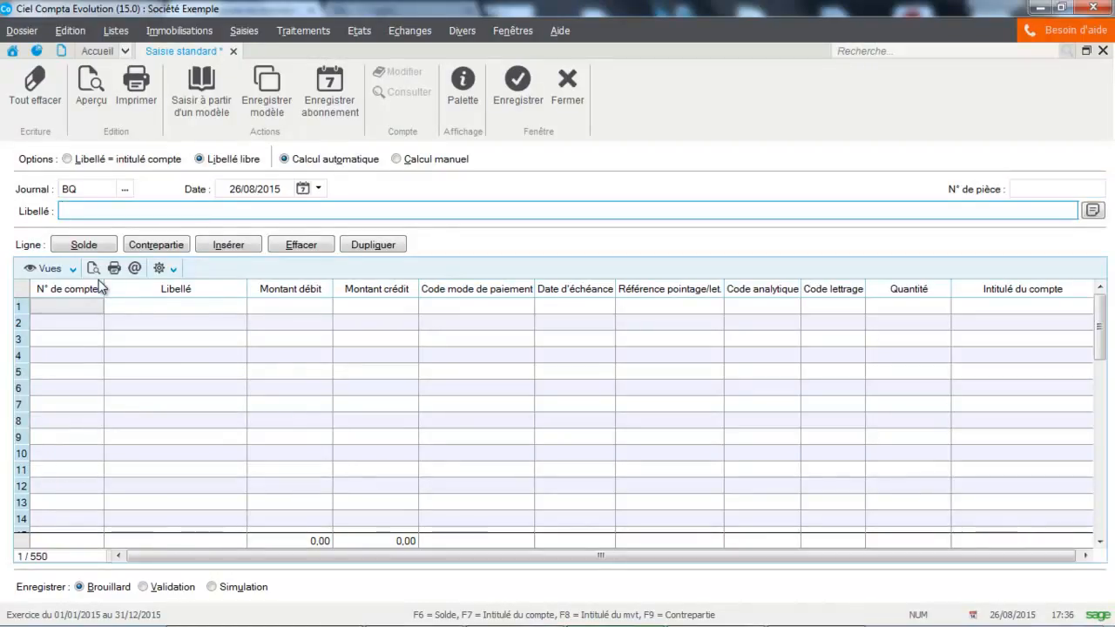
type("Reglement facture")
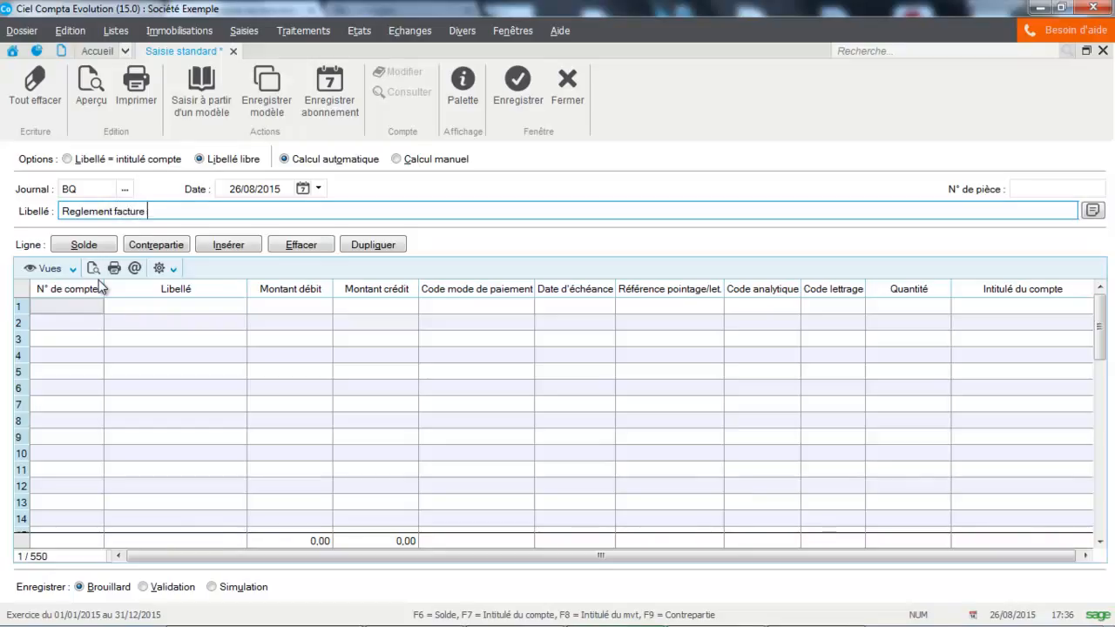
key("Caps_Lock")
type("MARTIN")
key("Return")
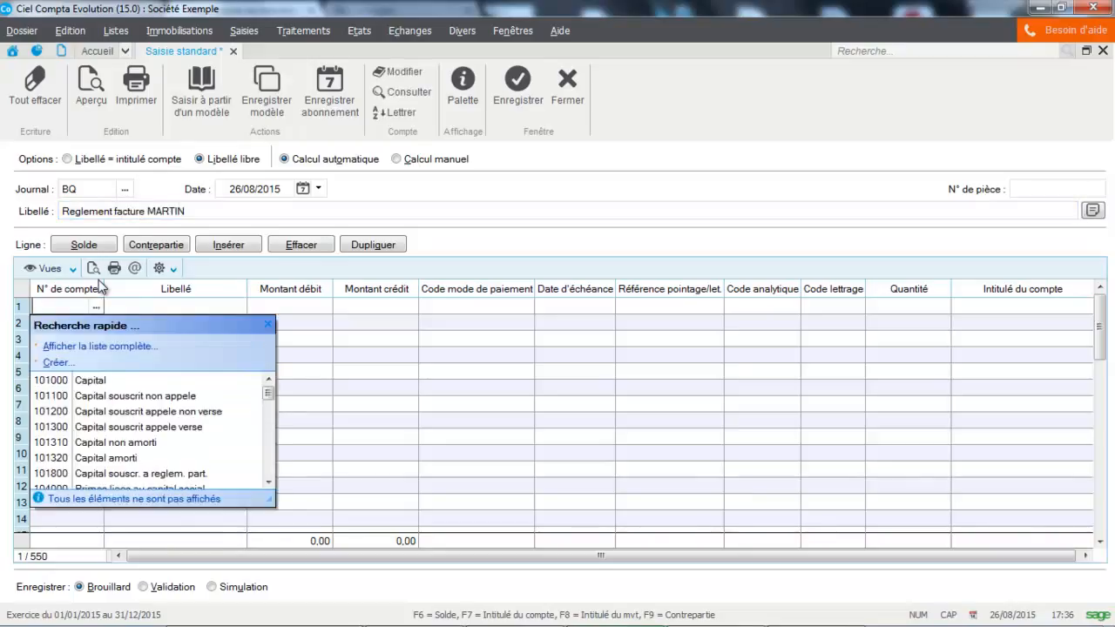
Fill in the first line with the same customer's 411 account and a credit amount of 400, leaving the payment method blank.
type("441")
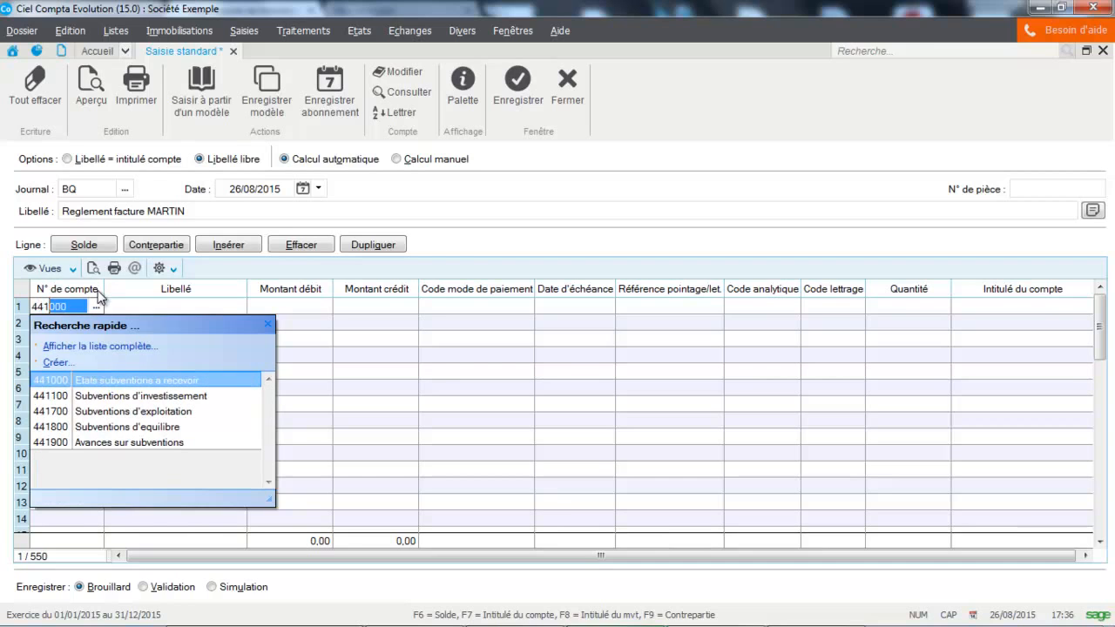
key("BackSpace")
key("BackSpace")
type("11")
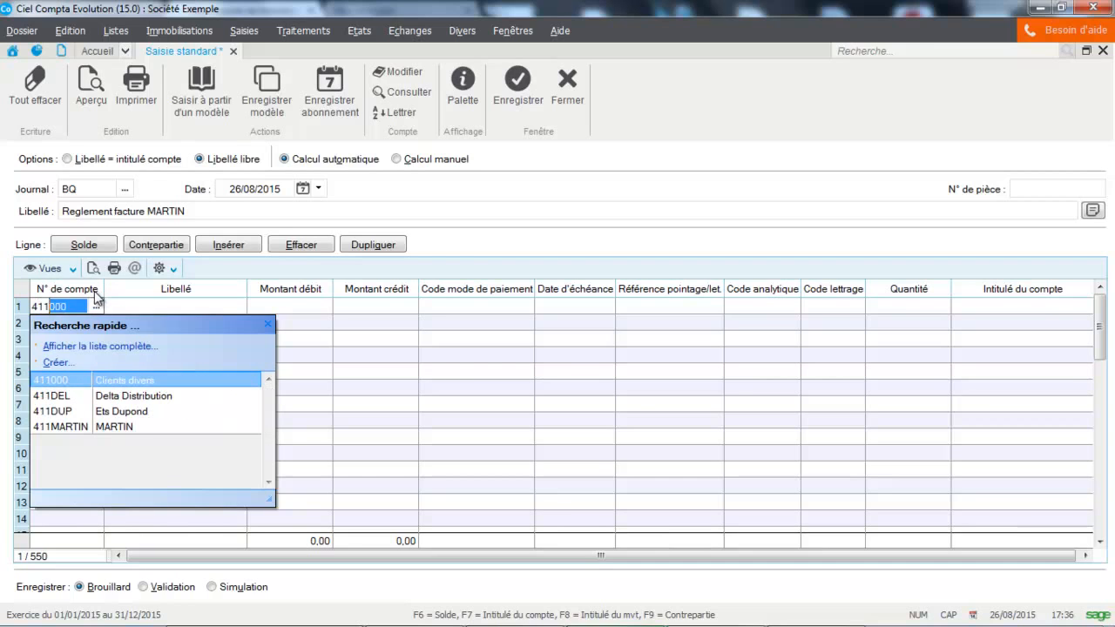
left_click(135, 427)
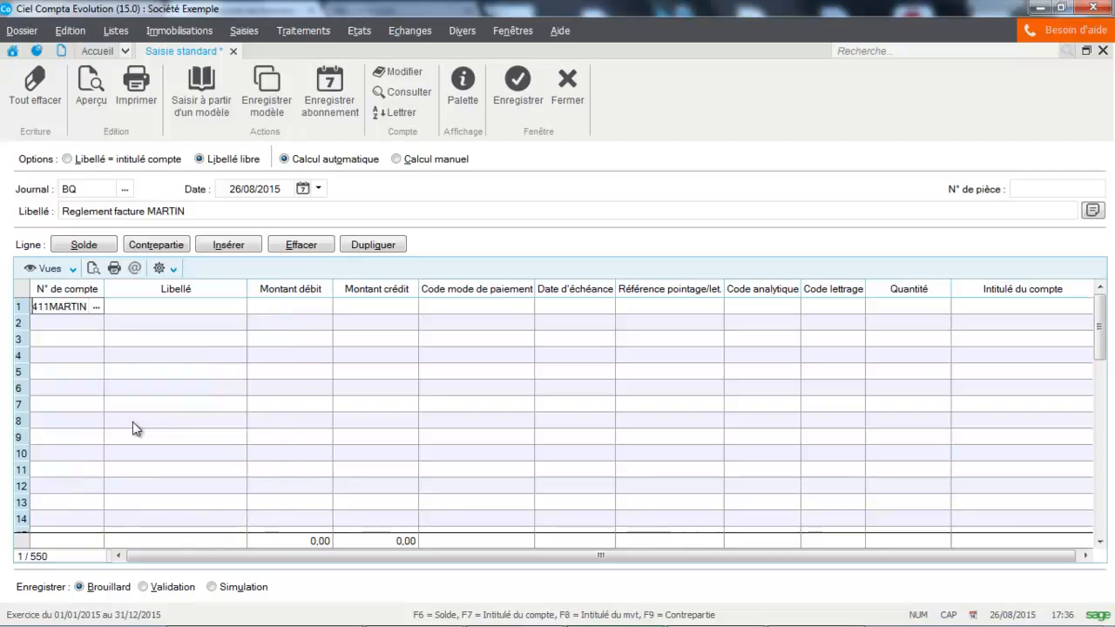
key("Tab")
key("Tab")
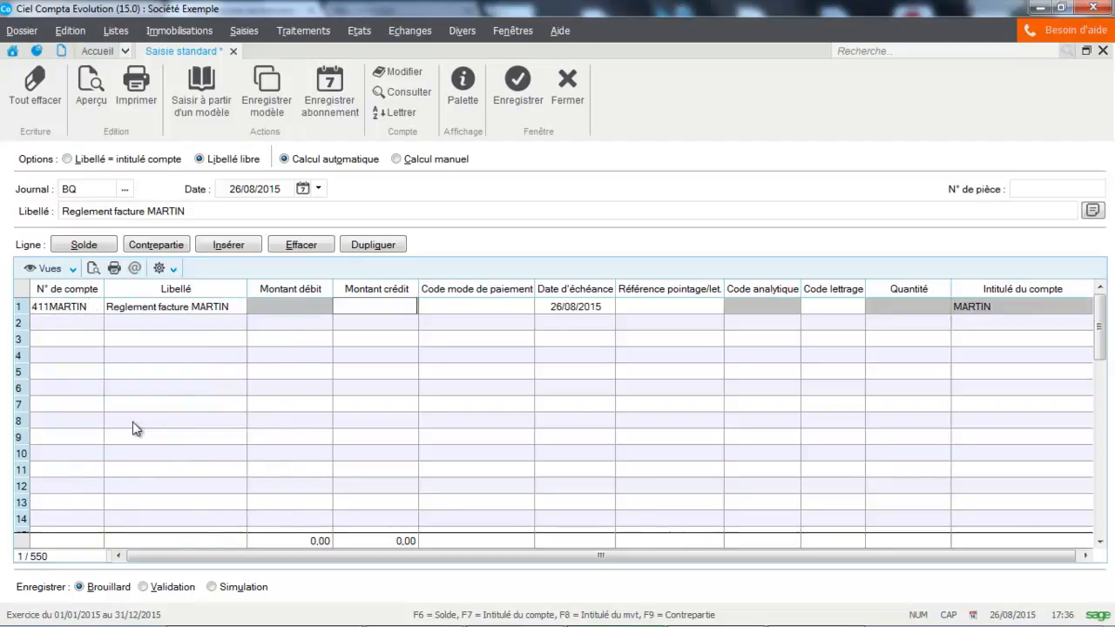
type("400")
key("Tab")
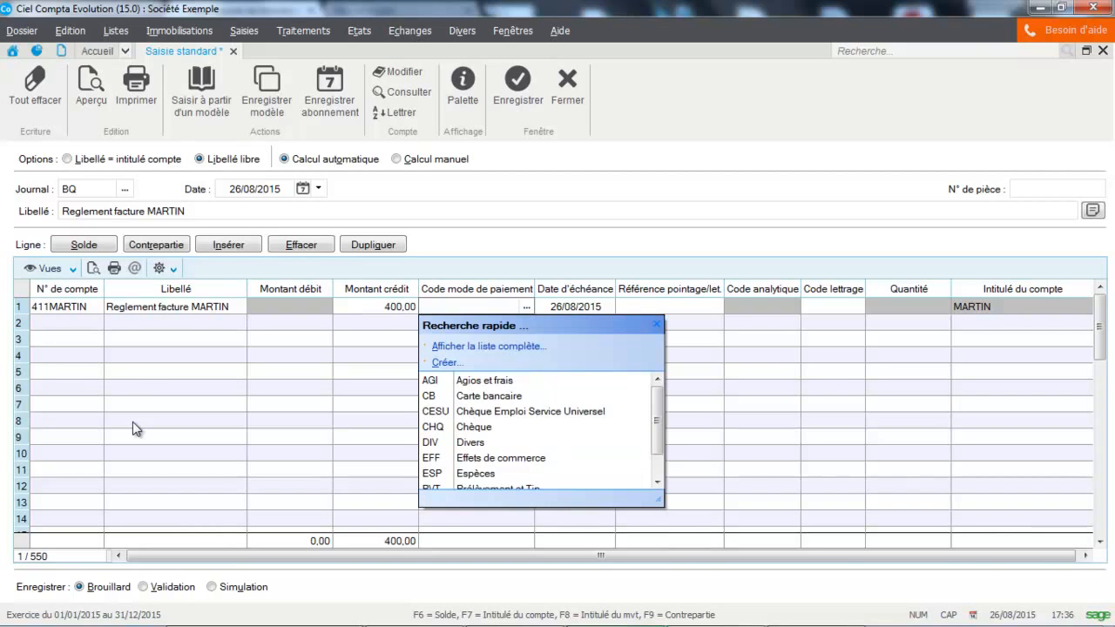
key("Tab")
key("Tab")
Generate the Contrepartie line on account 512000 (Banque) and save the bank entry as Brouillard.
left_click(96, 342)
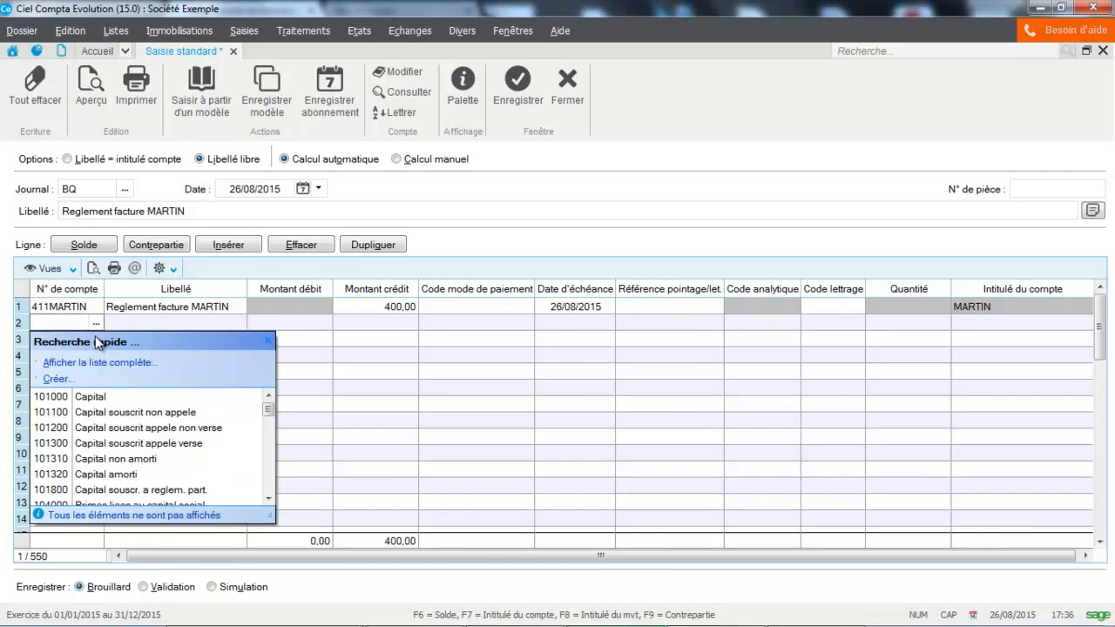
left_click(154, 245)
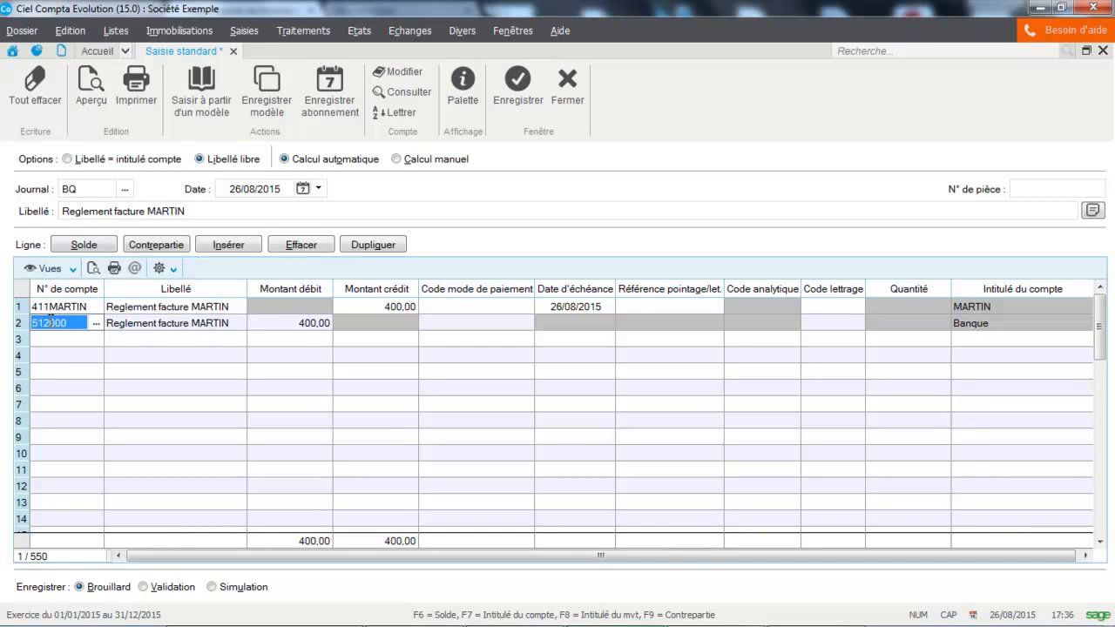
left_click(518, 78)
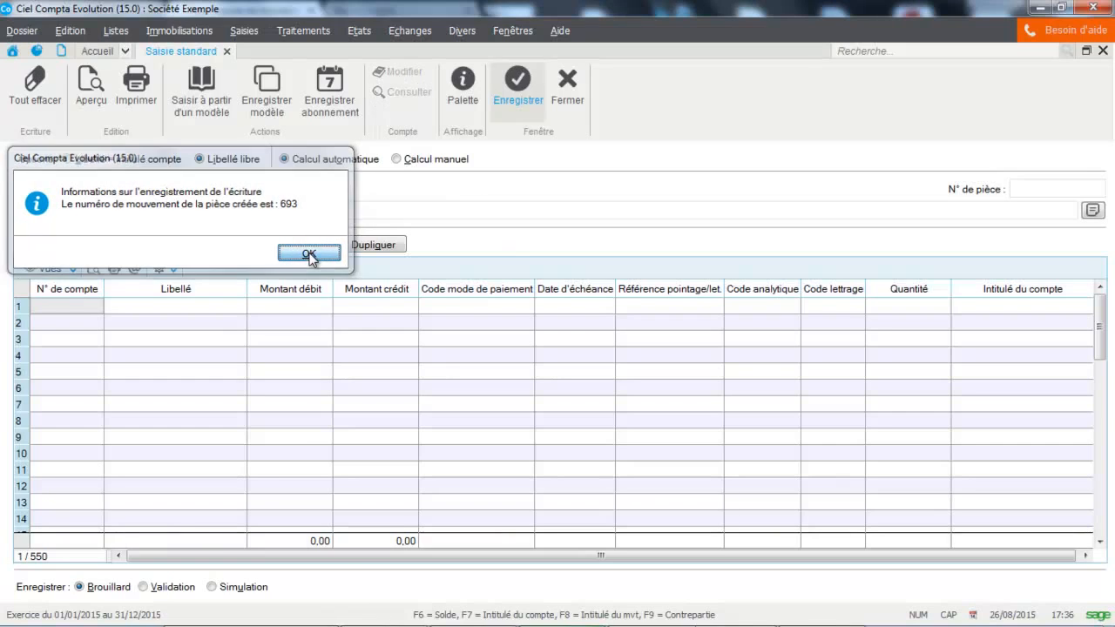
left_click(309, 254)
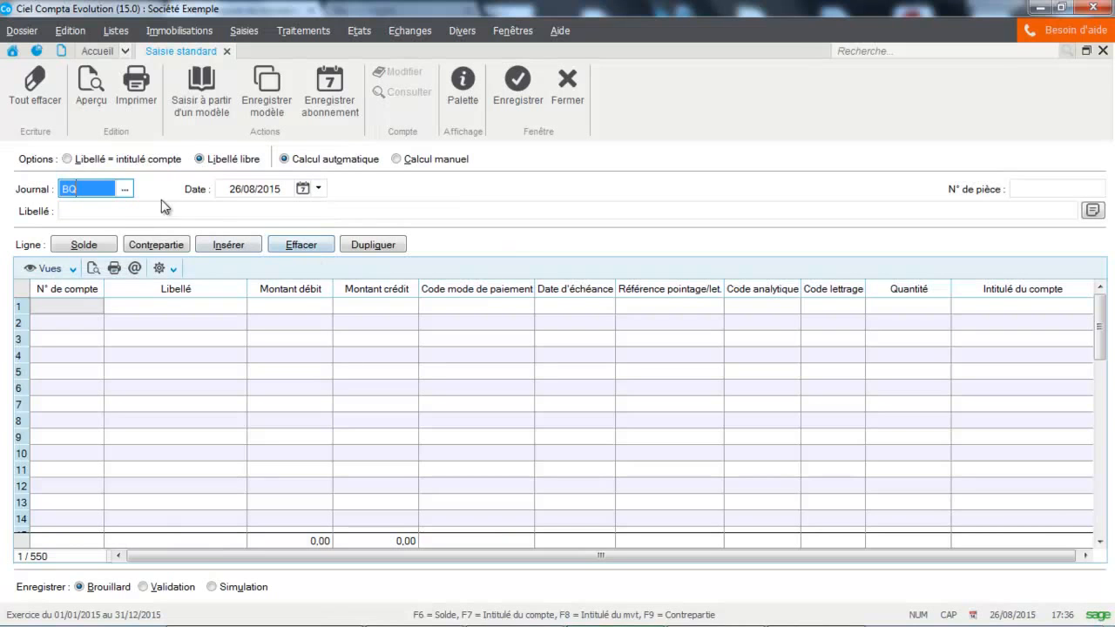
Fill in a salary entry's header with journal SA (Salaires), the date kept, no document number, and the label "Salaire aout".
left_click(125, 189)
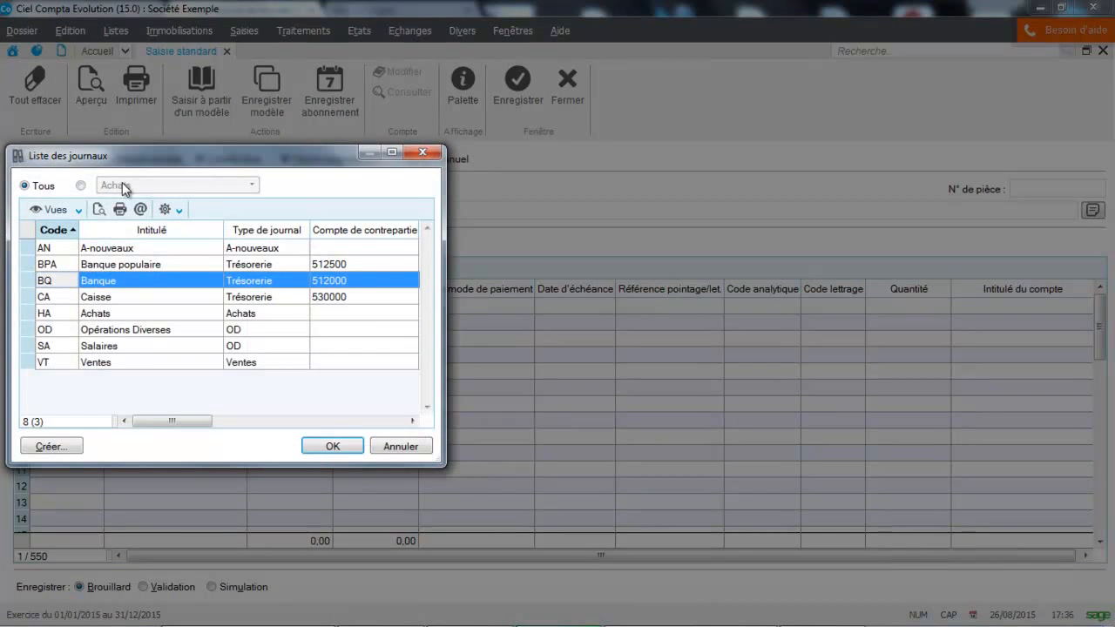
left_click(90, 349)
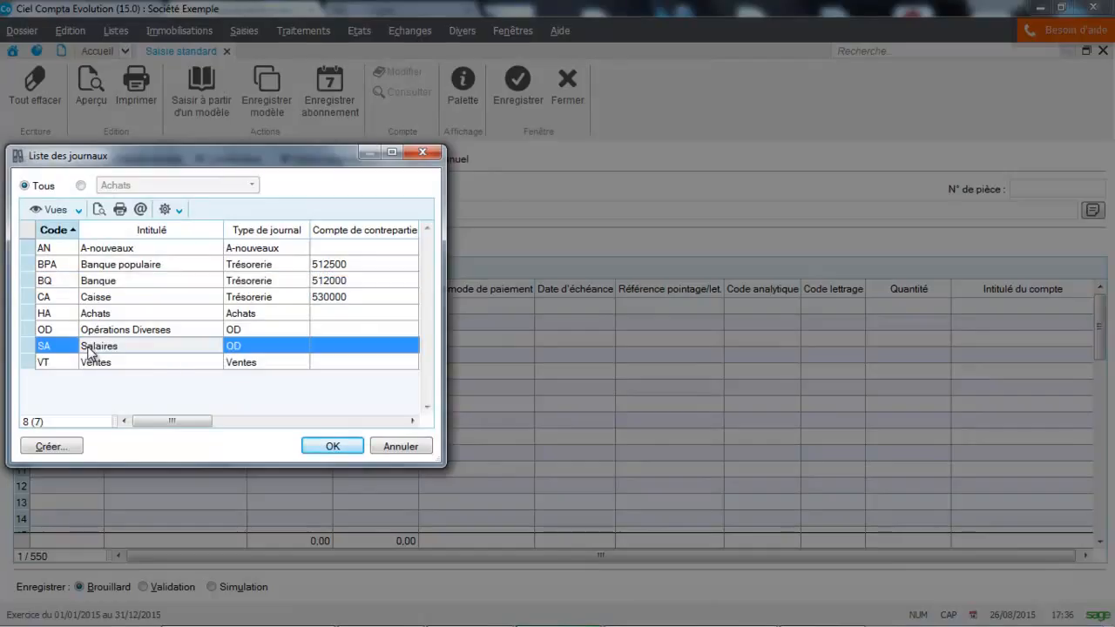
double_click(89, 353)
key("Tab")
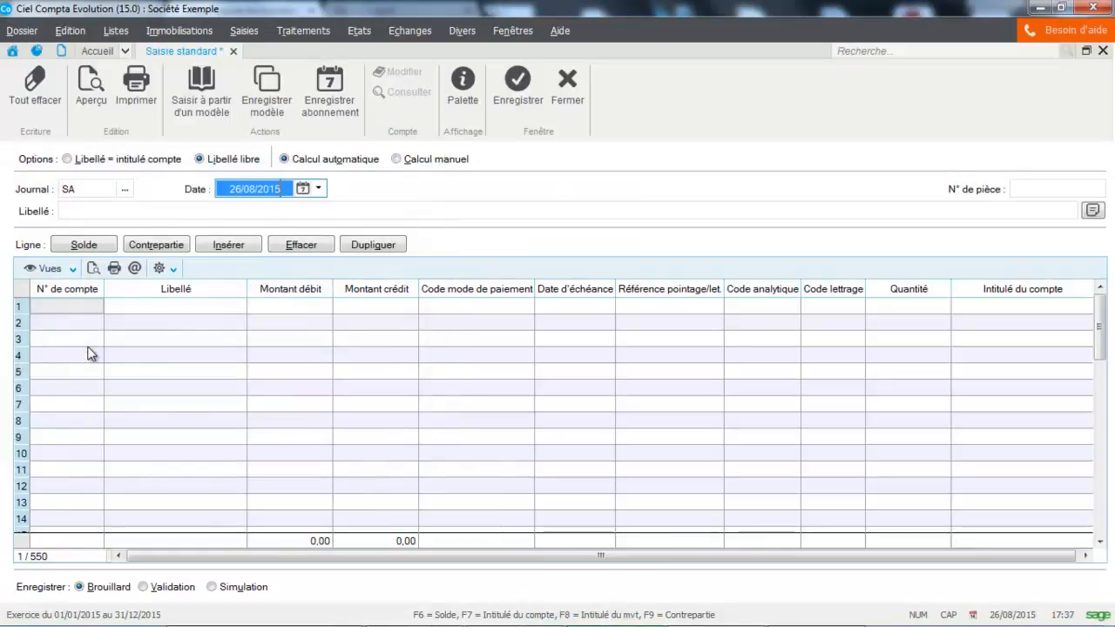
key("Tab")
key("Tab")
key("Caps_Lock")
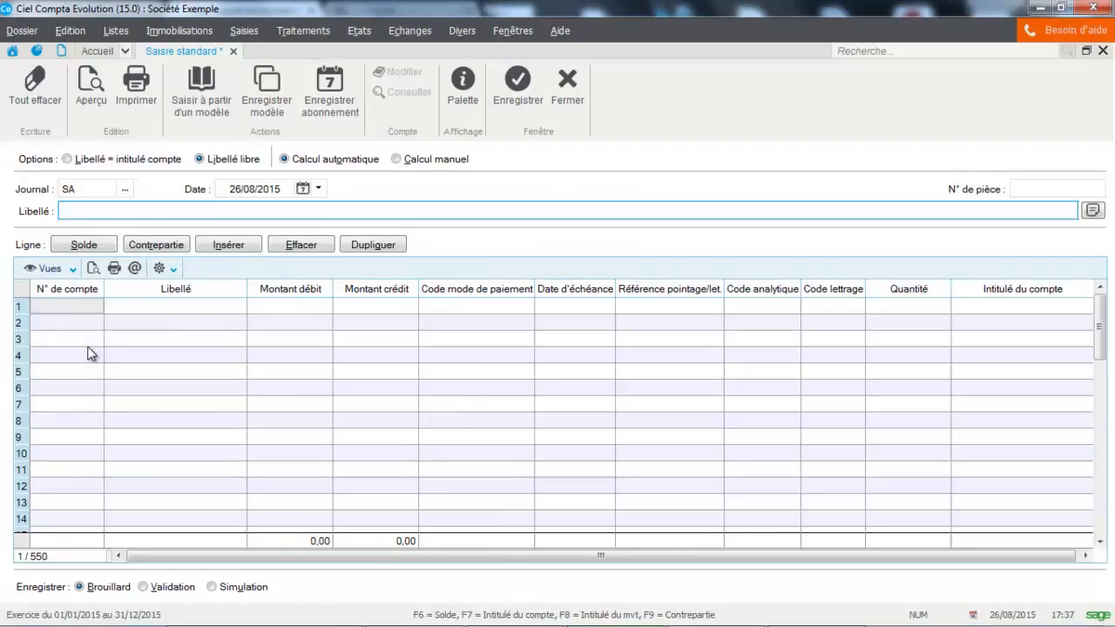
type("Salaire aout")
key("Return")
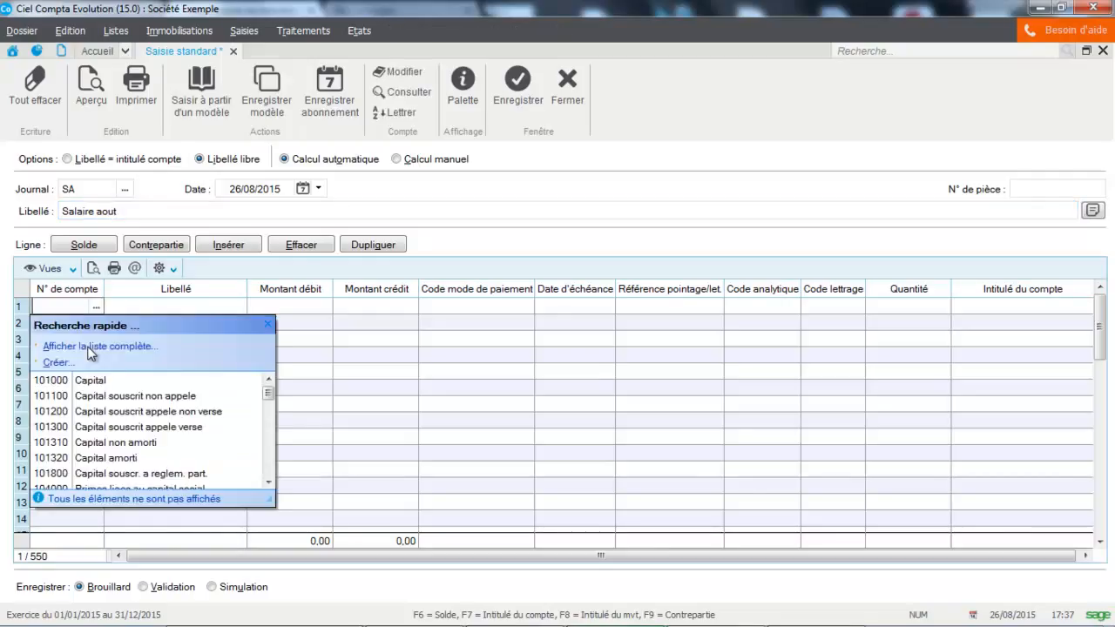
Fill in the first line with account 641000 (Rémunération du personnel) and a debit amount of 2000, keeping the label.
type("-'&")
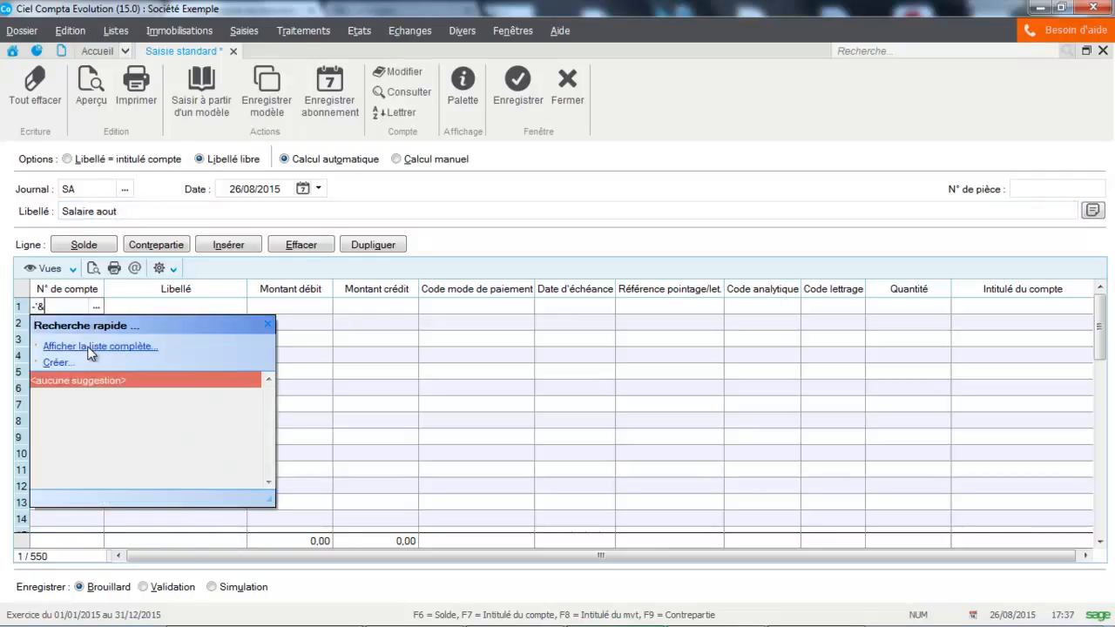
key("BackSpace")
key("BackSpace")
key("BackSpace")
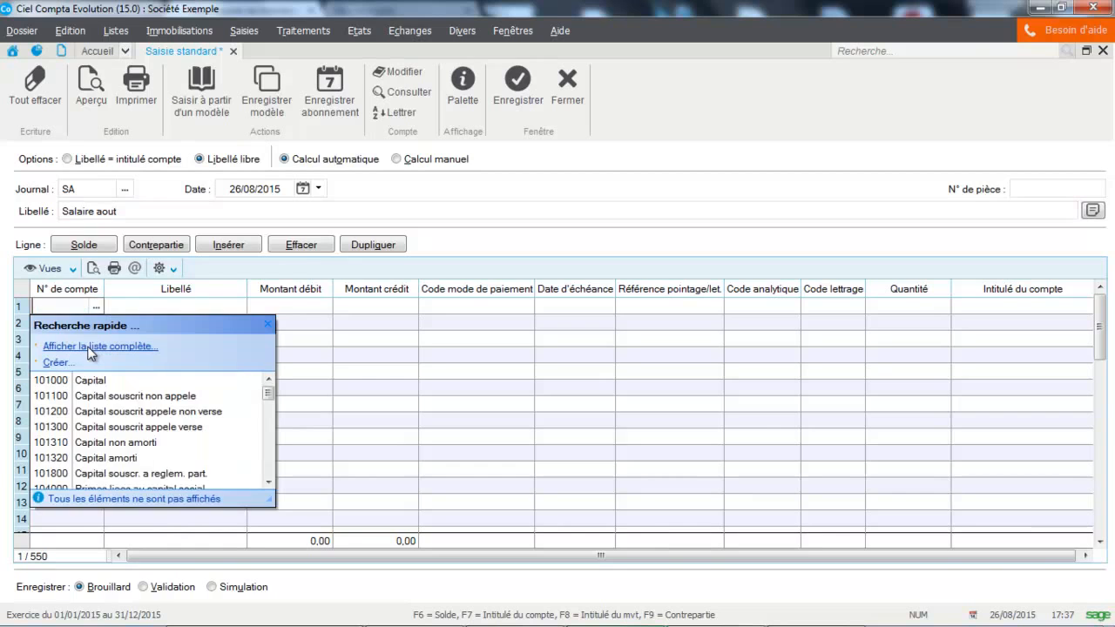
key("Caps_Lock")
type("641000")
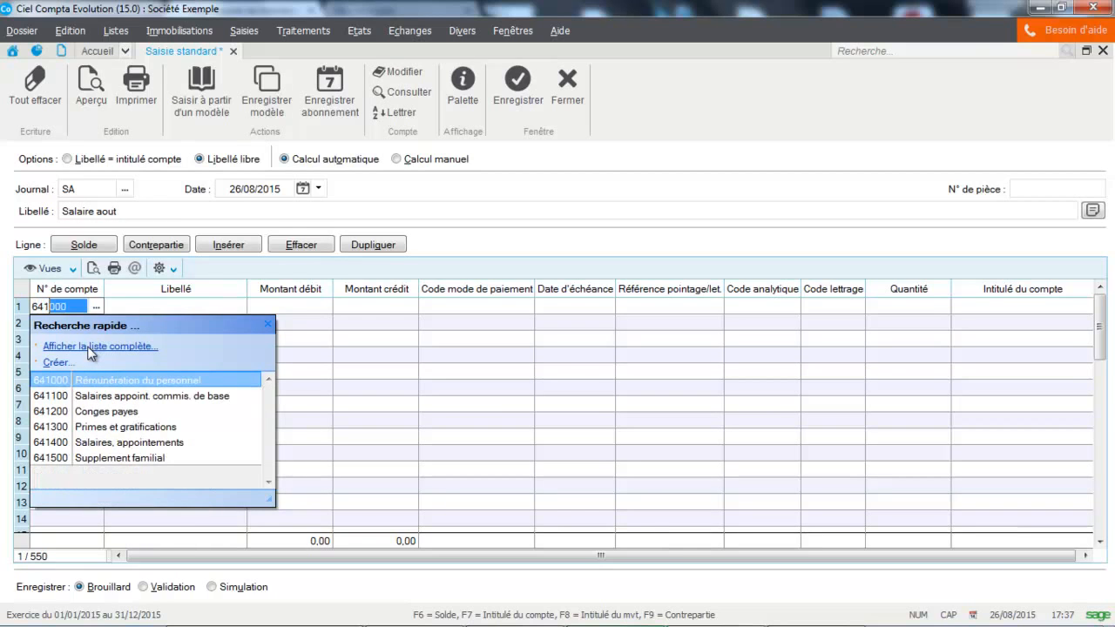
key("Return")
key("Return")
type("2000")
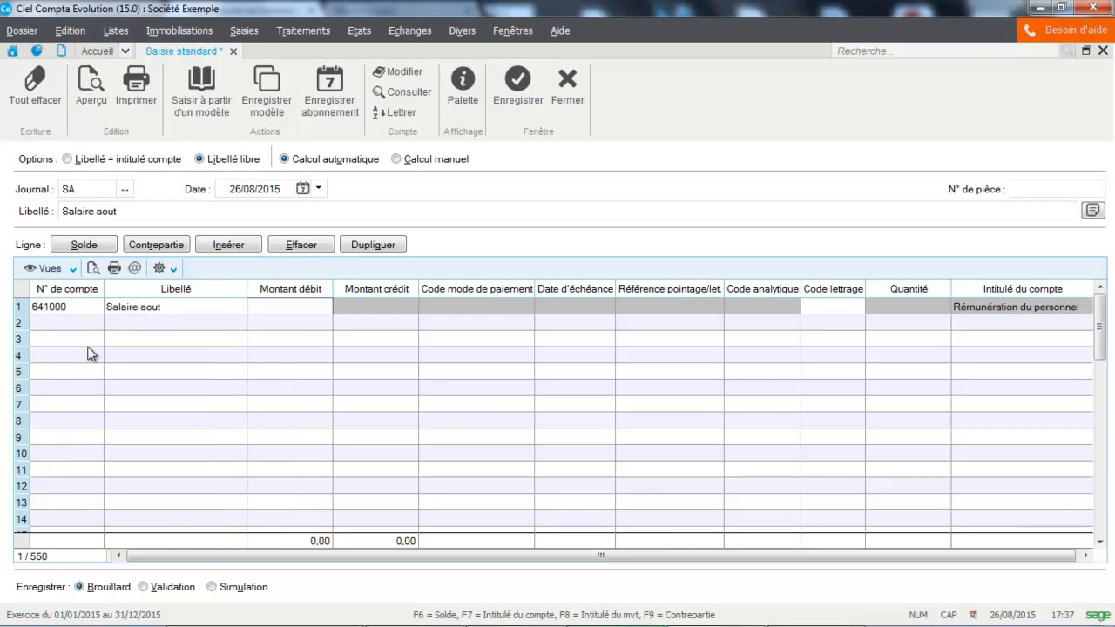
key("Return")
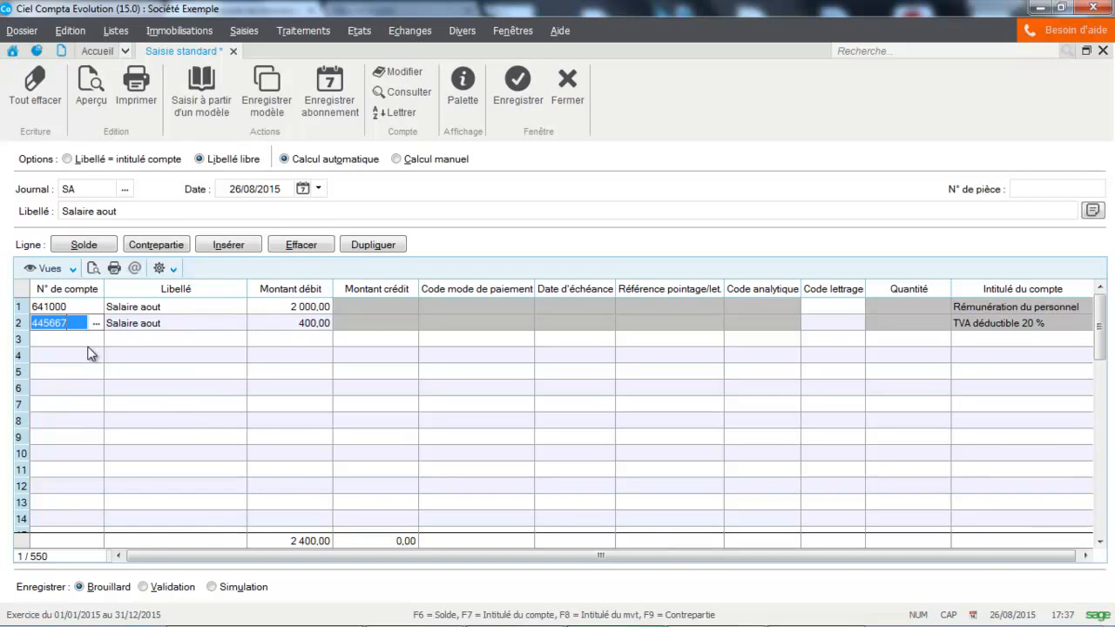
Replace the automatic VAT account on the second line with 431000 (Sécurité sociale), keeping the label, and continue to its amount columns.
type("431000")
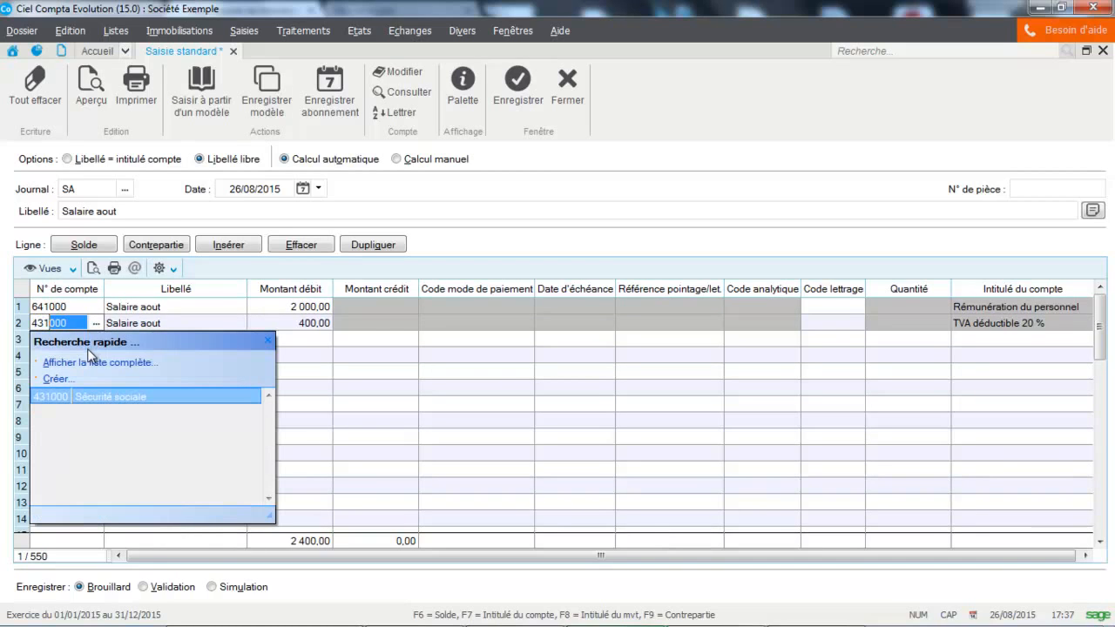
left_click(94, 397)
key("Tab")
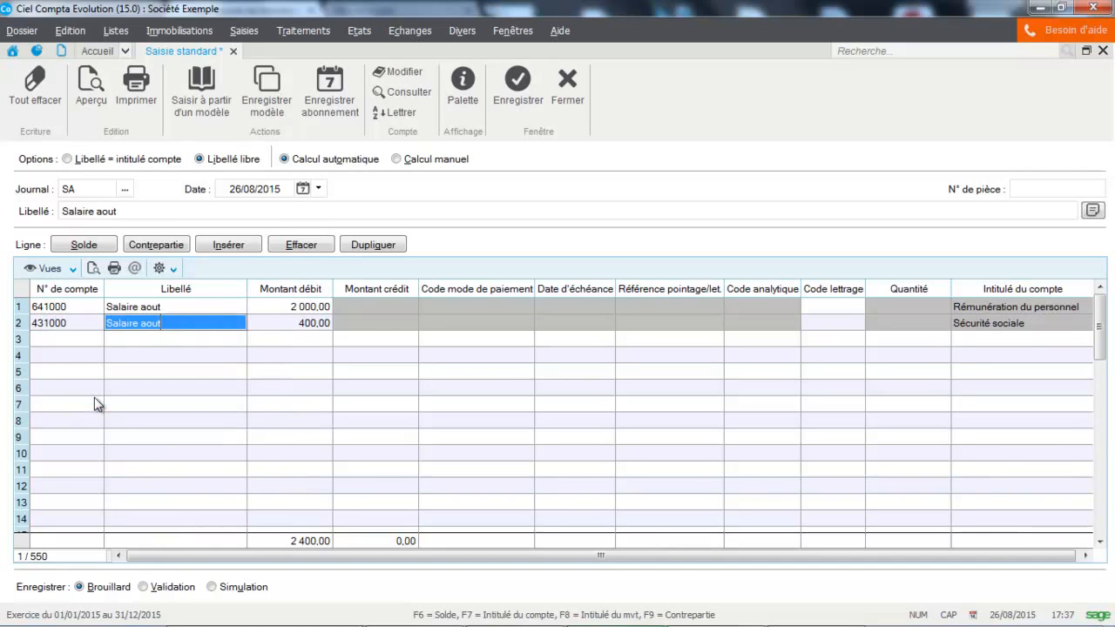
key("Tab")
key("Tab")
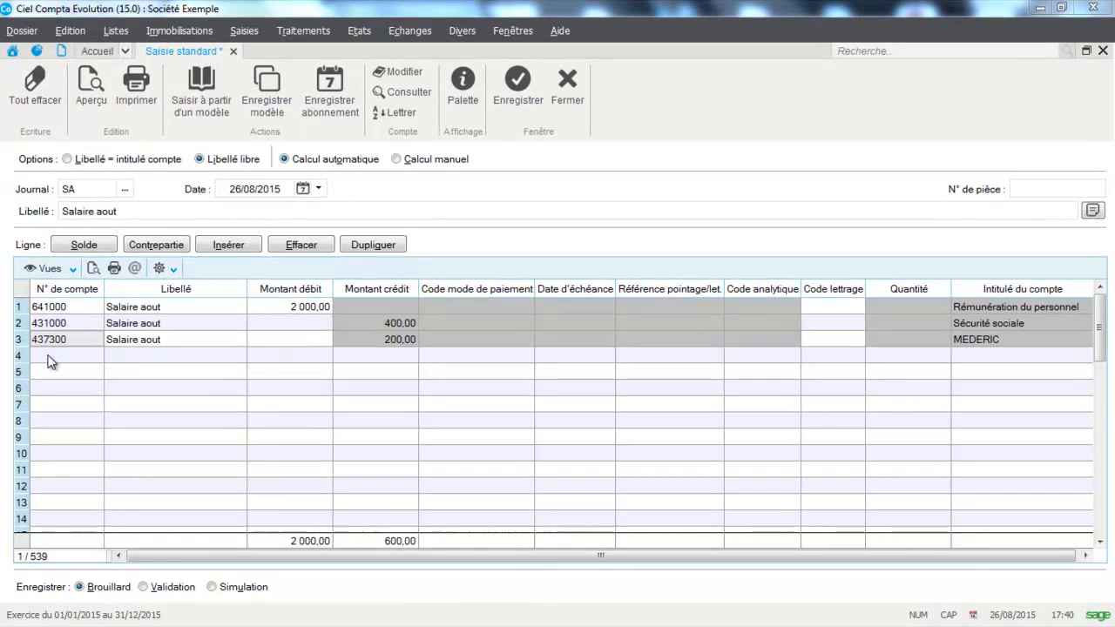
Add a fourth line on account 421000 (Personnel : rémunérations dûes) with the label "Salaire aout".
left_click(48, 356)
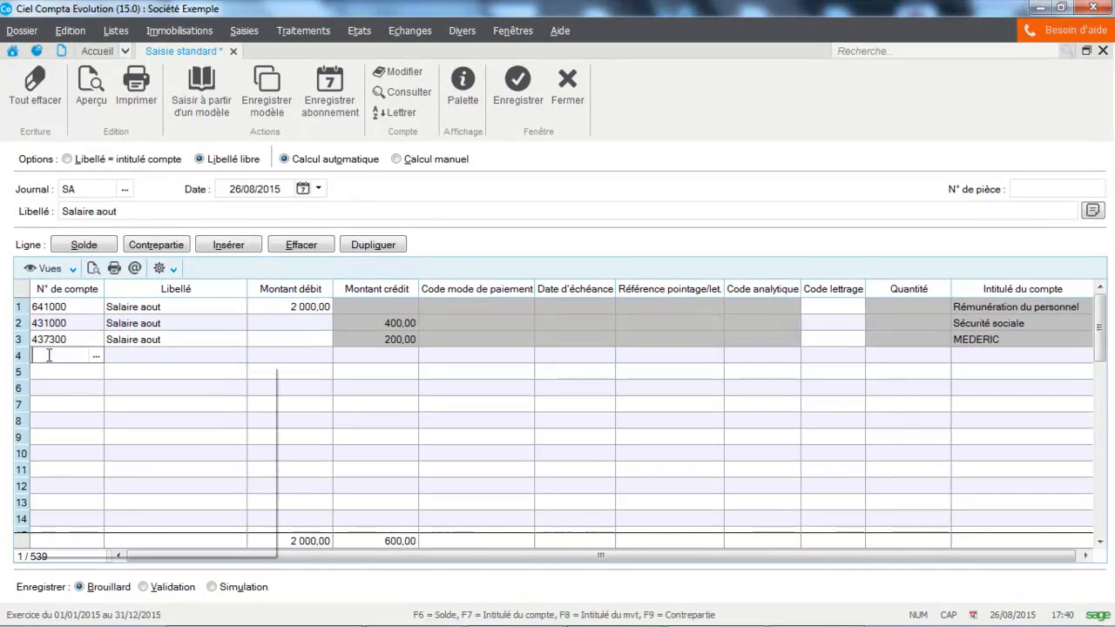
type("'é&")
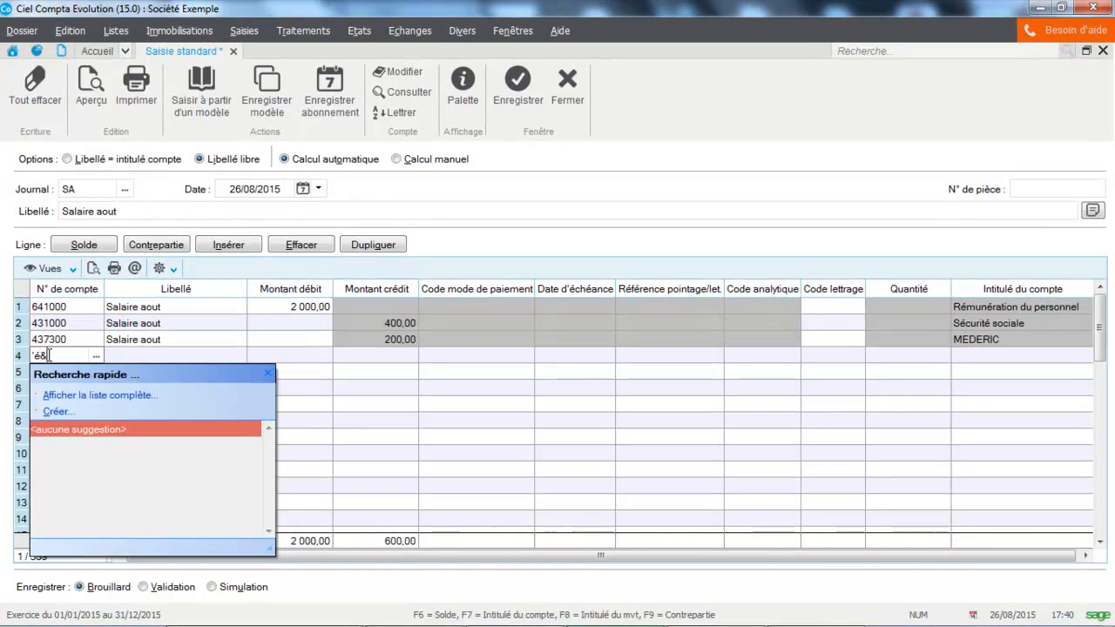
key("BackSpace")
key("BackSpace")
key("Caps_Lock")
type("421000")
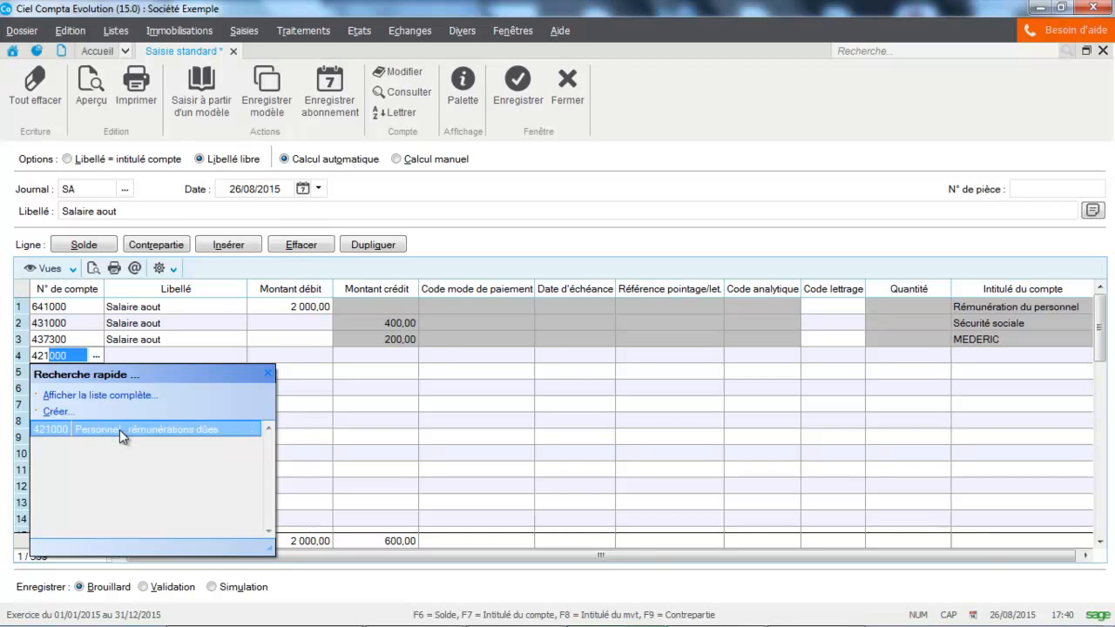
left_click(119, 430)
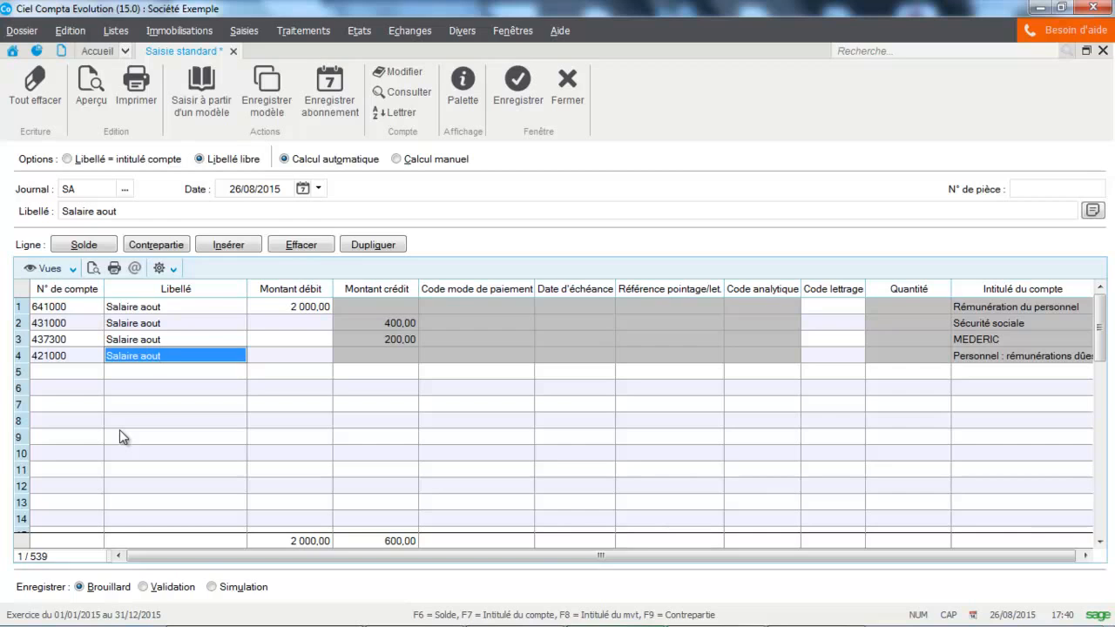
Balance the salary entry with Solde on the 421000 line and save it as Brouillard.
key("F6")
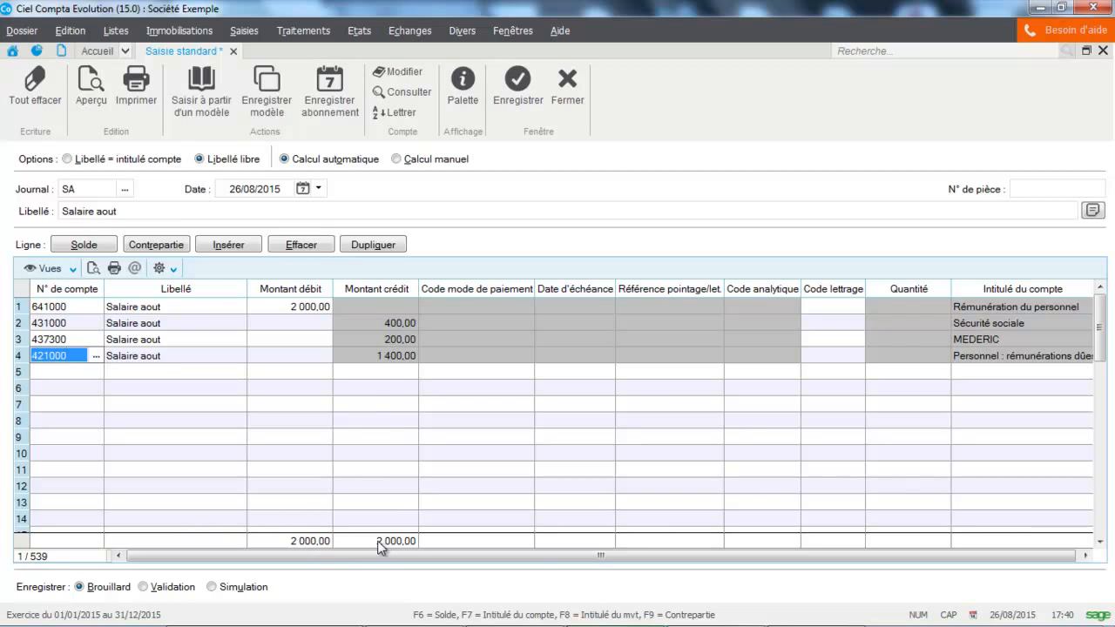
left_click(515, 96)
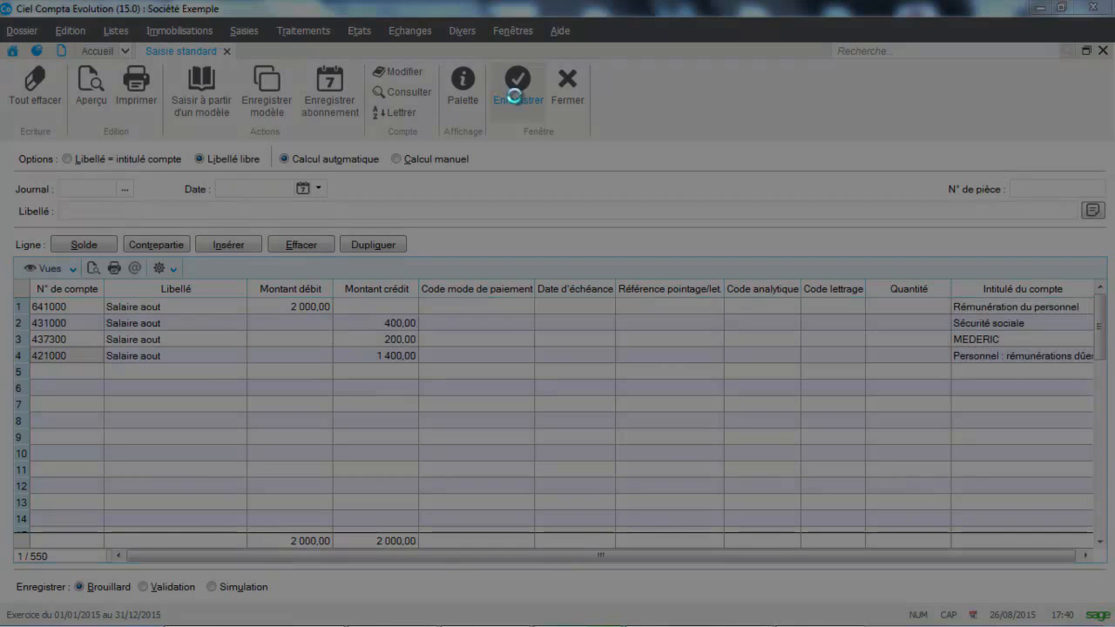
left_click(312, 252)
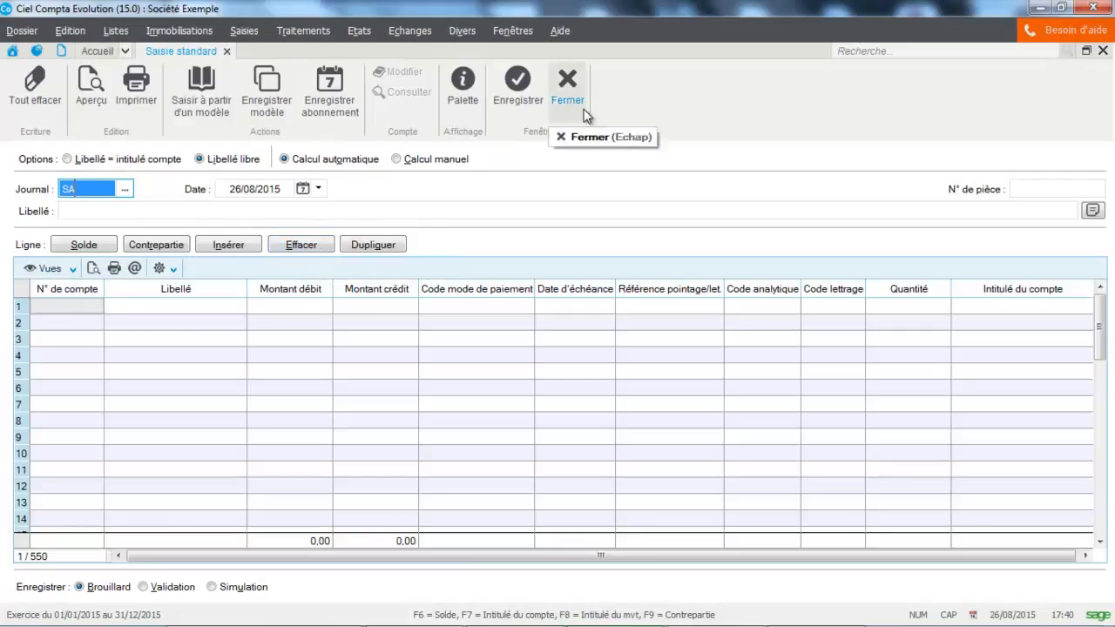
Open Saisie standard again for a new entry.
left_click(247, 32)
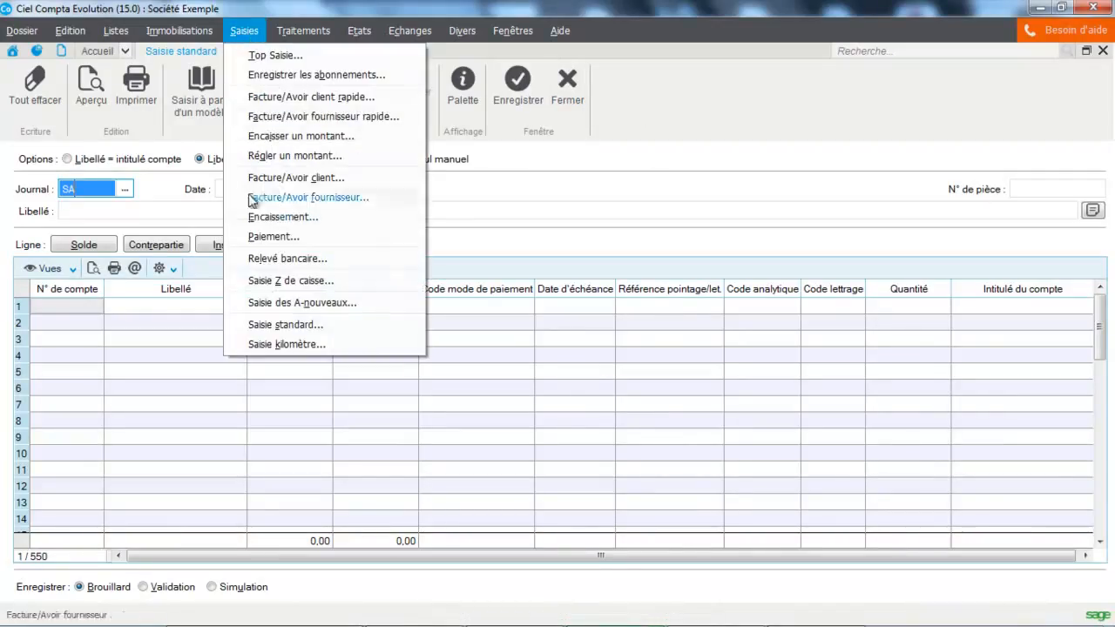
left_click(262, 320)
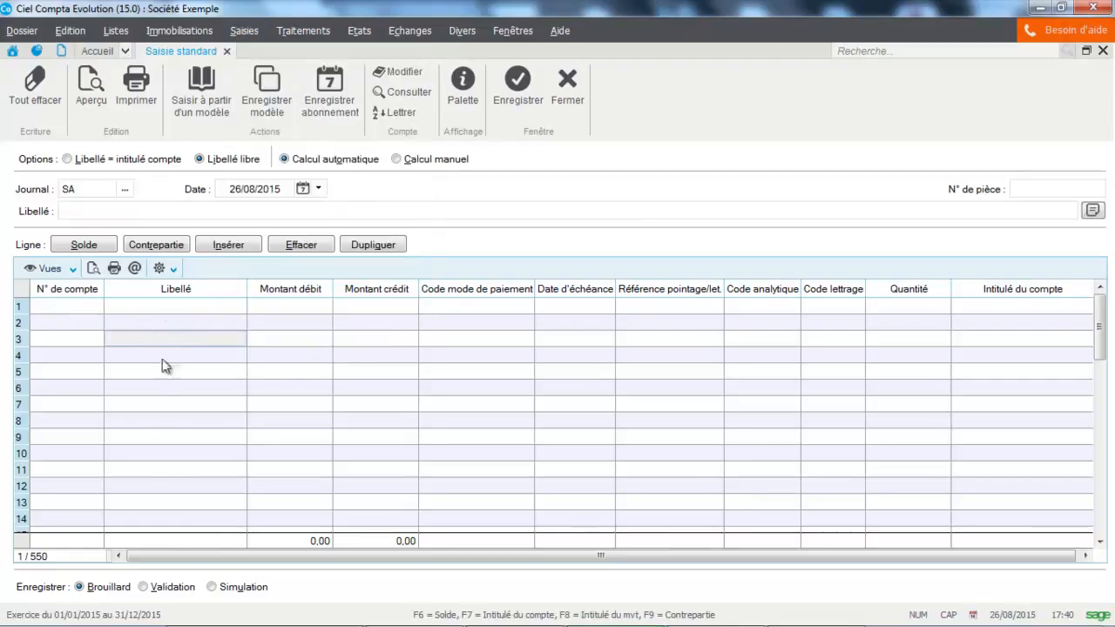